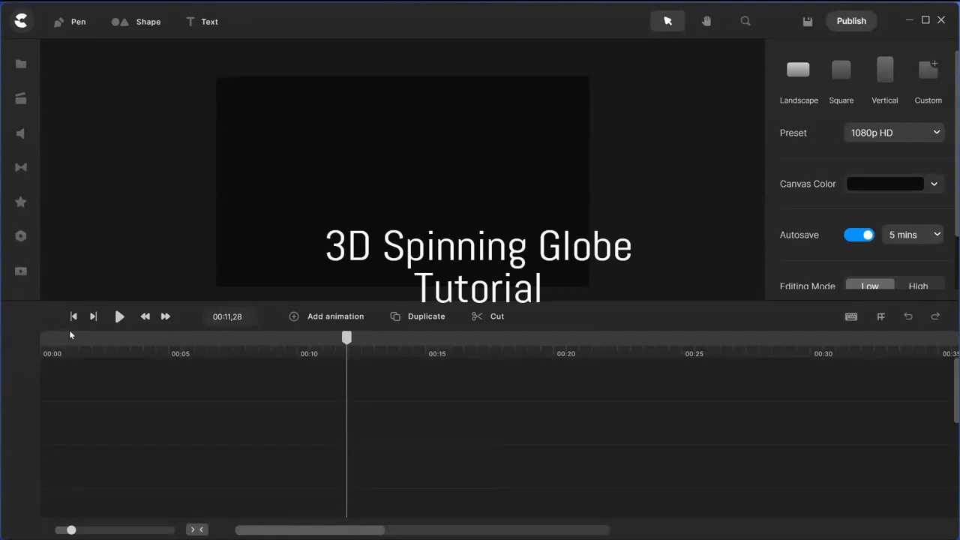
Place the translucent circle from My Files on the canvas and size it to 40% scale
click(72, 317)
click(21, 64)
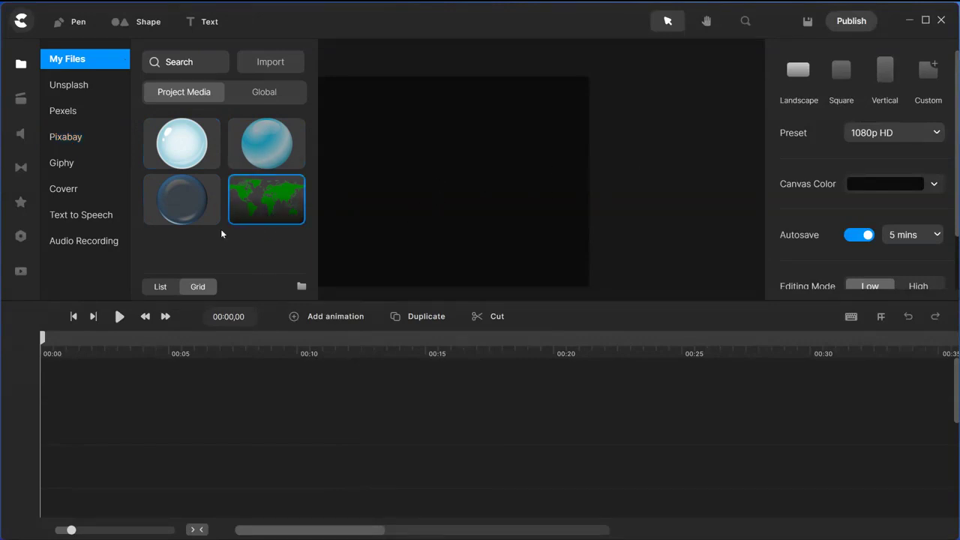
drag(181, 205, 437, 164)
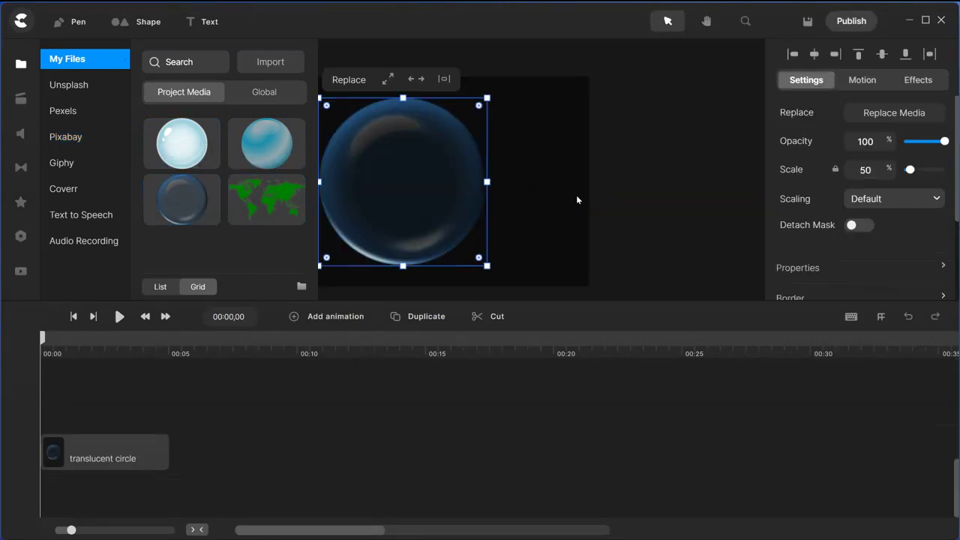
click(660, 210)
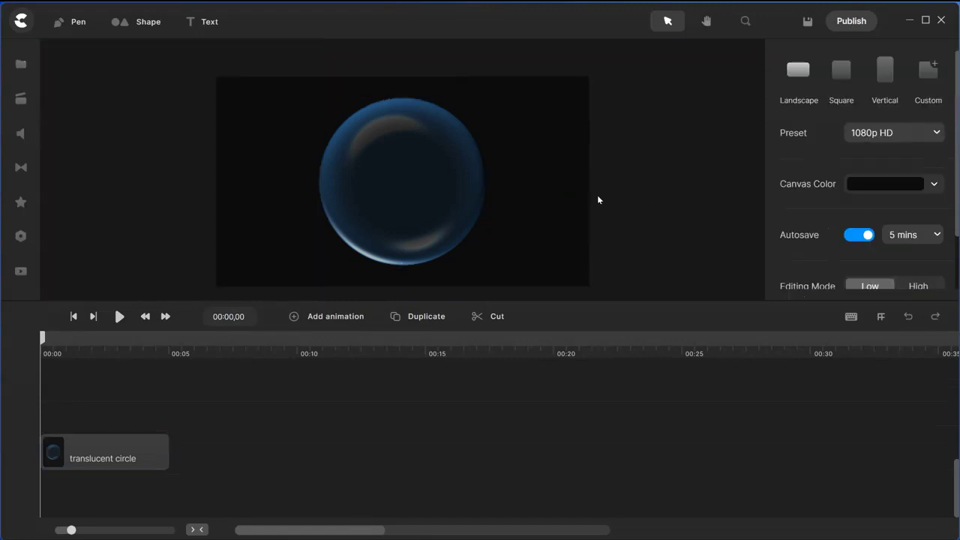
click(415, 181)
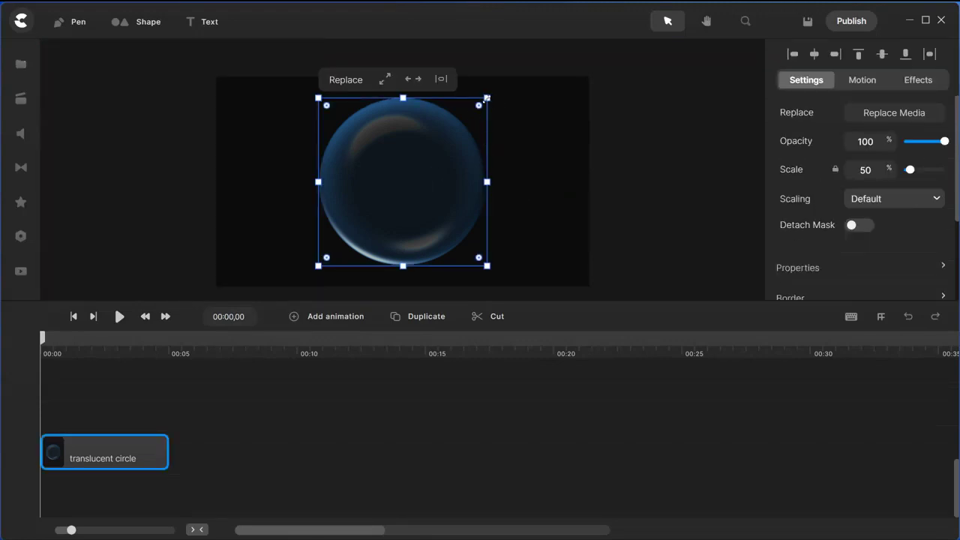
drag(487, 97, 442, 146)
drag(410, 188, 424, 173)
drag(460, 126, 468, 118)
Lengthen the bubble clip to about 15 seconds, centre the bubble on the canvas, and move its clip up one track
drag(172, 451, 436, 434)
click(684, 183)
click(412, 188)
click(814, 54)
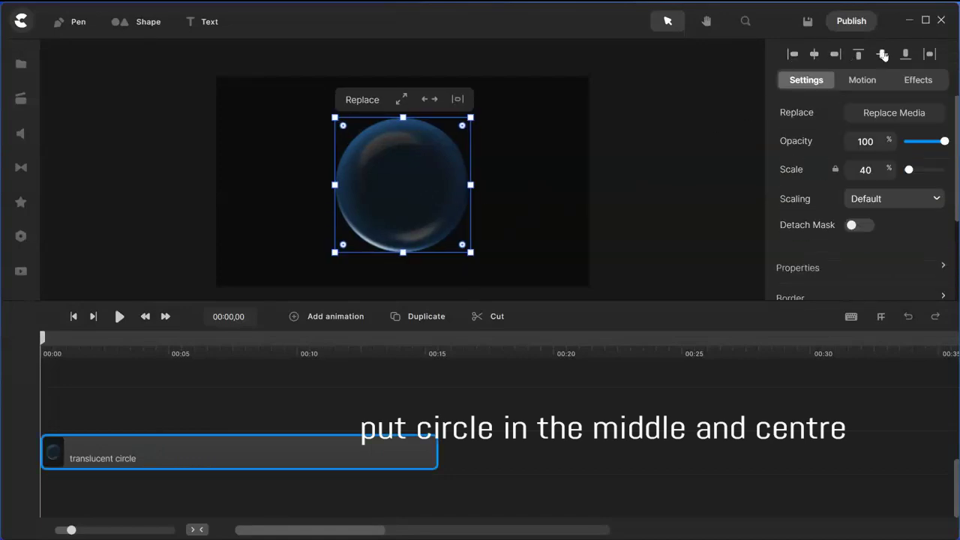
click(883, 54)
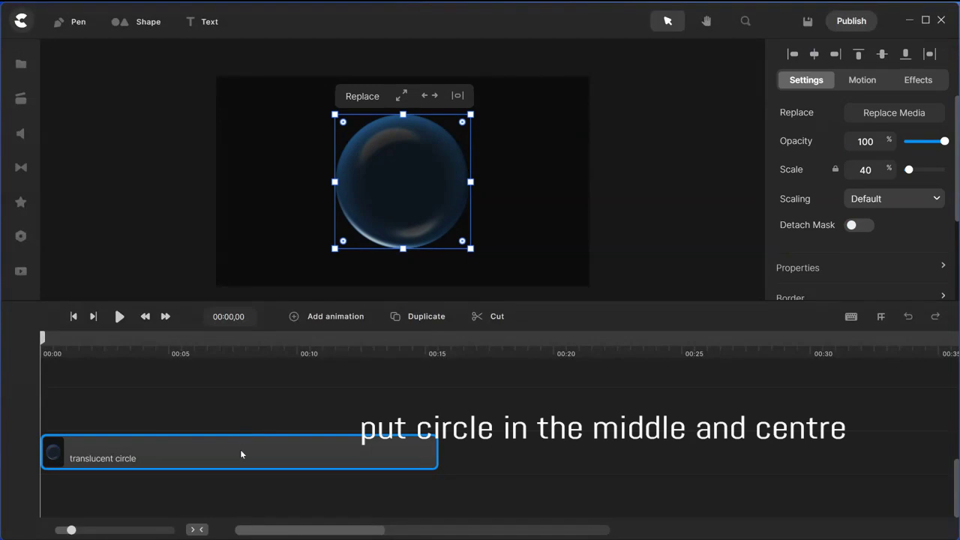
drag(241, 453, 235, 409)
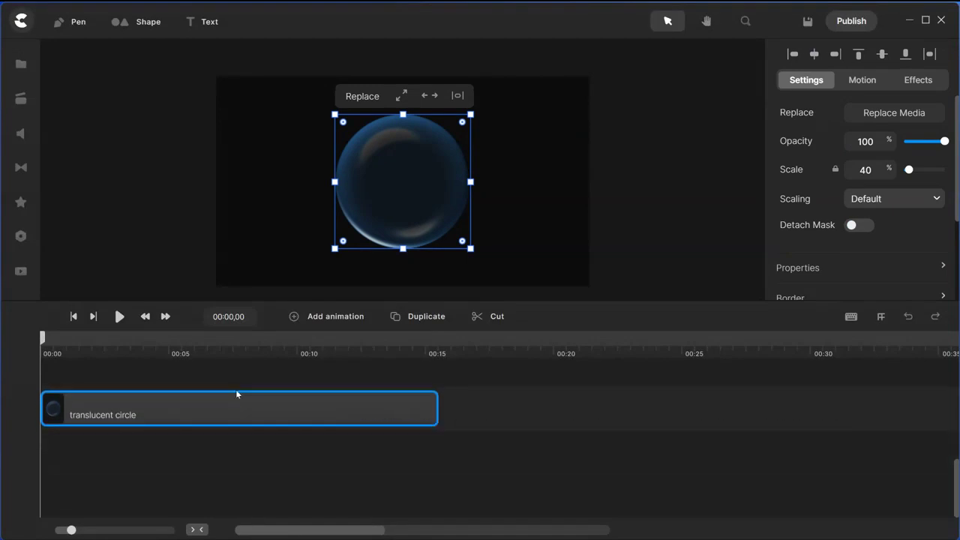
click(171, 199)
Add the green world map over the bubble, squash it from top and bottom, and extend its clip to about 15 seconds
click(21, 65)
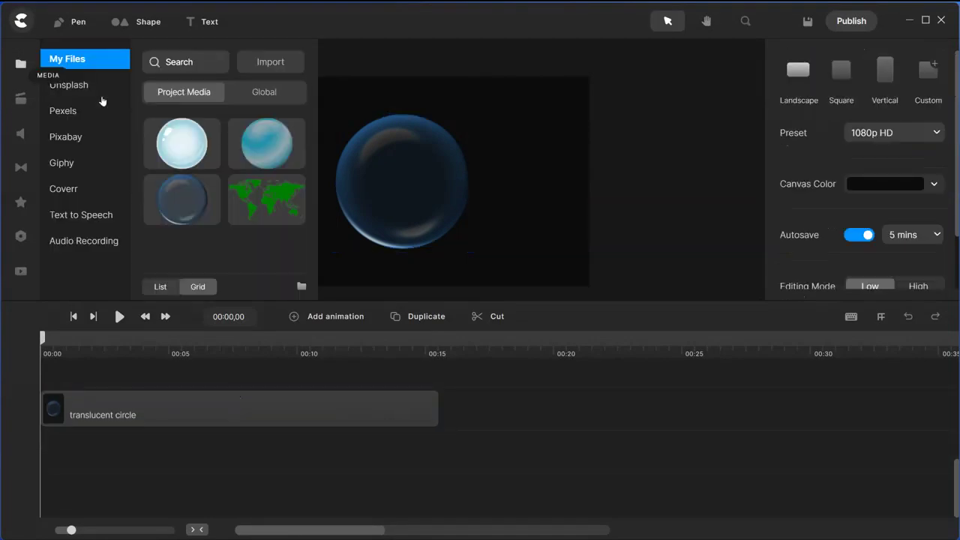
drag(263, 202, 420, 180)
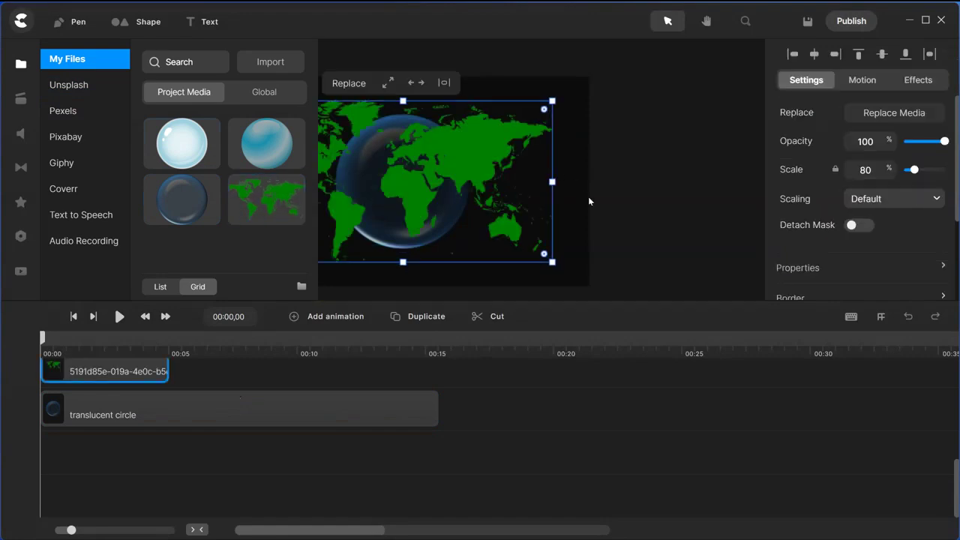
click(642, 222)
click(447, 168)
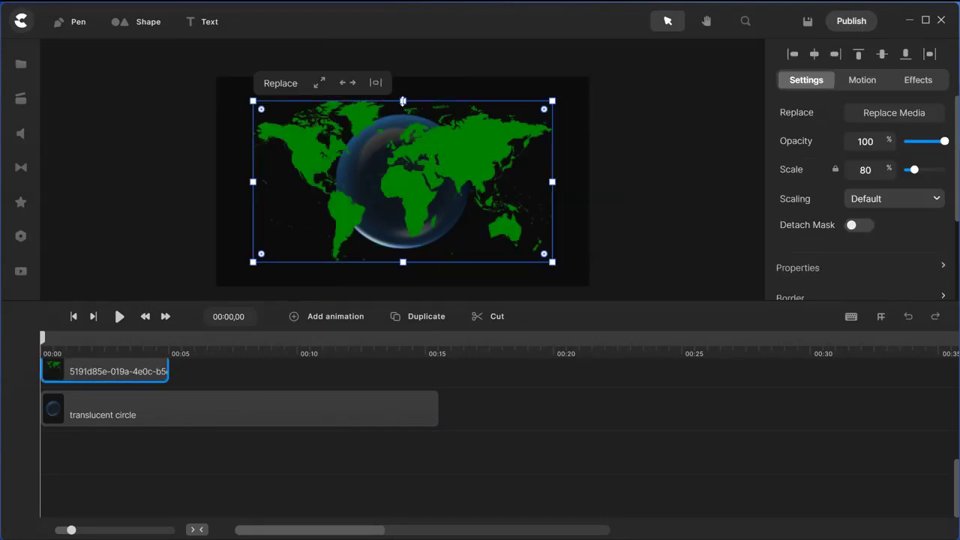
drag(402, 101, 402, 122)
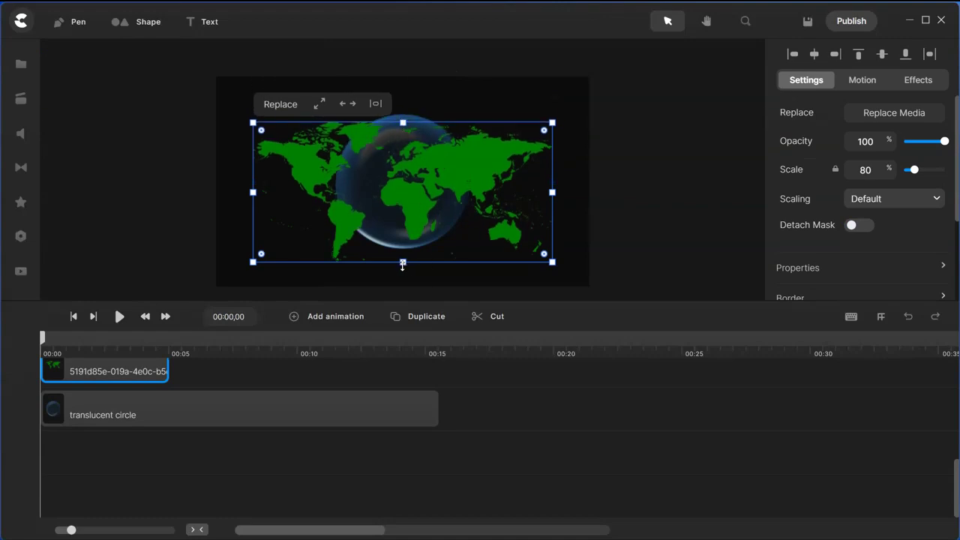
drag(403, 264, 403, 241)
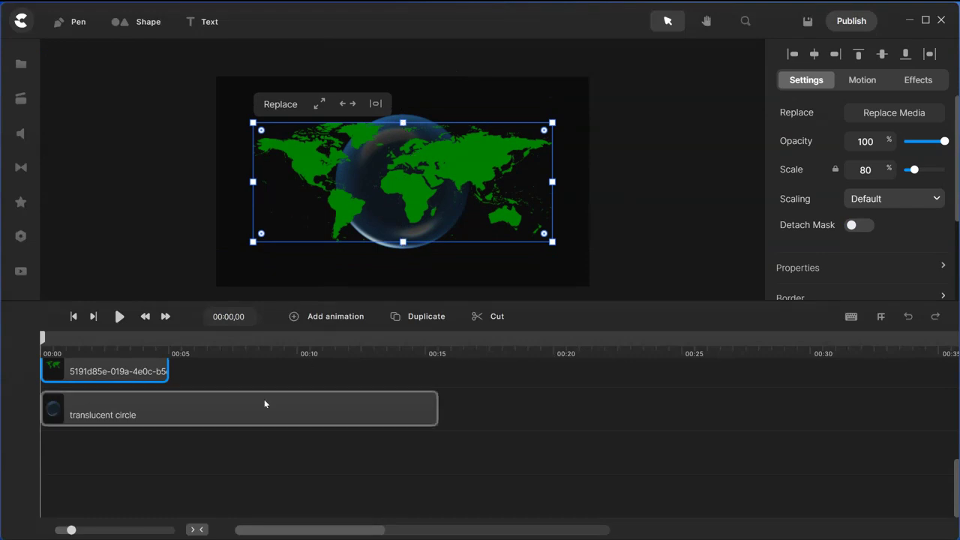
drag(165, 367, 438, 366)
scroll(510, 401, up, 2)
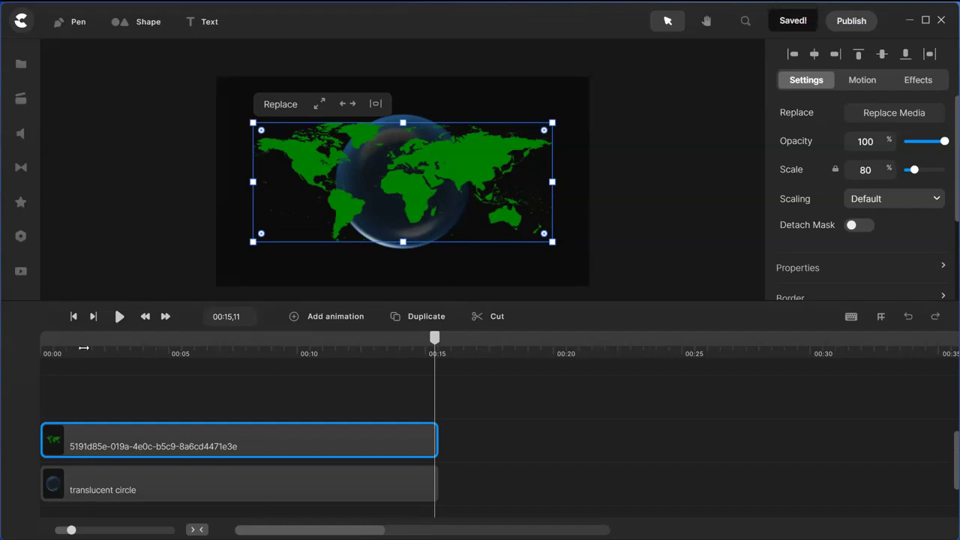
Shift the map clip later in the timeline and put the playhead at about 7 seconds
click(143, 195)
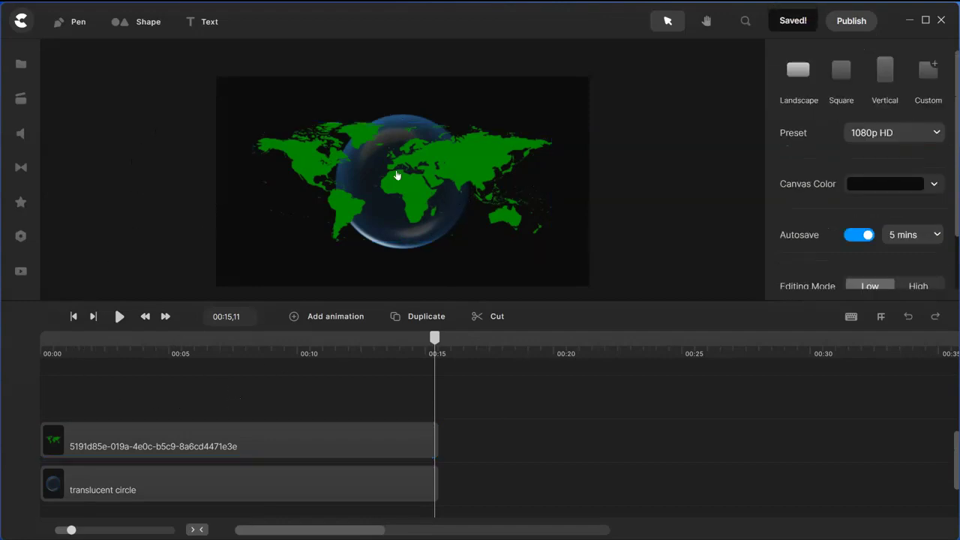
drag(208, 447, 546, 444)
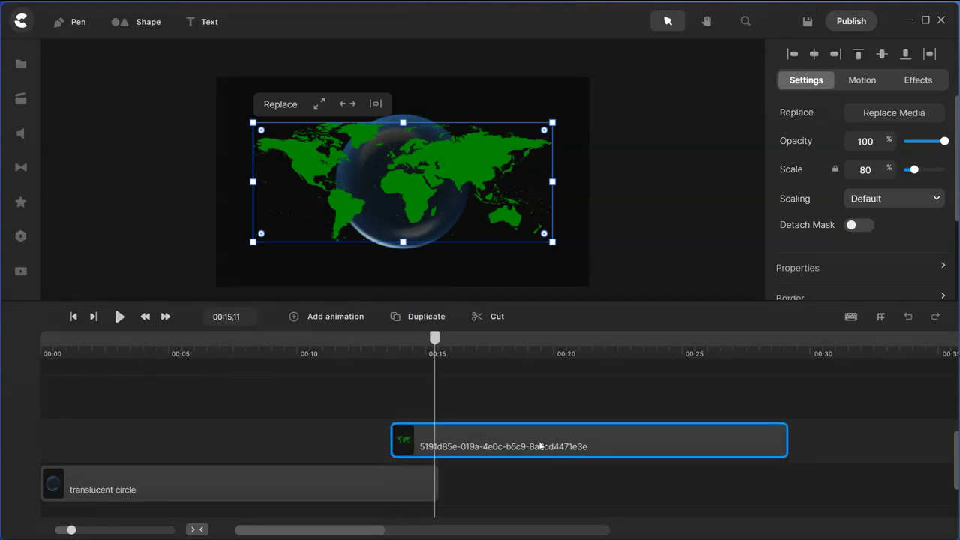
click(222, 348)
click(179, 231)
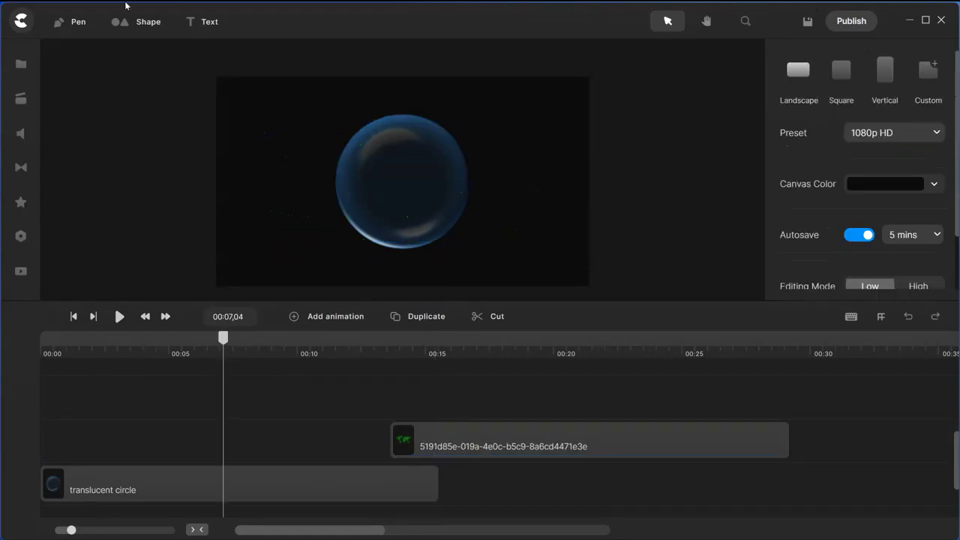
Add a circle from the Shape list and select the world map clip
click(119, 30)
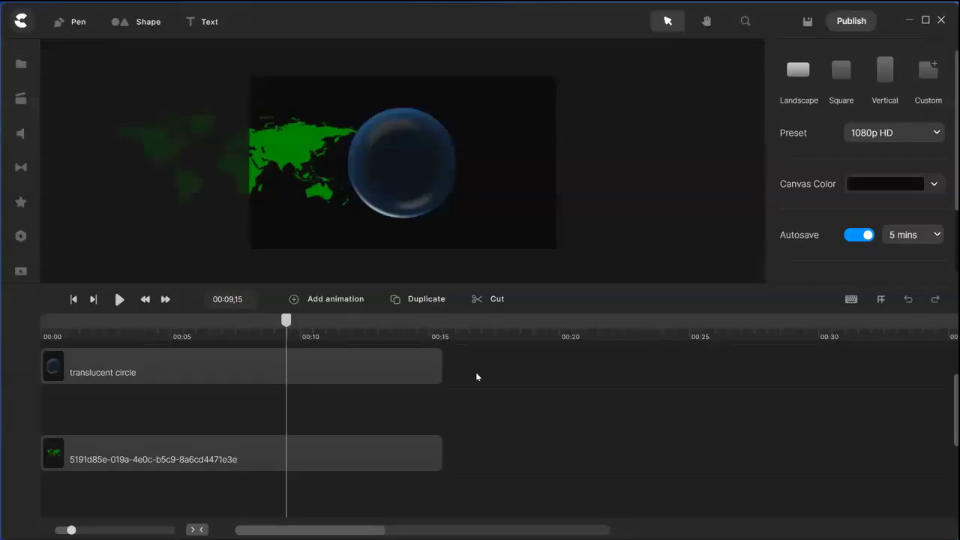
scroll(475, 376, up, 1)
scroll(476, 372, down, 1)
click(144, 22)
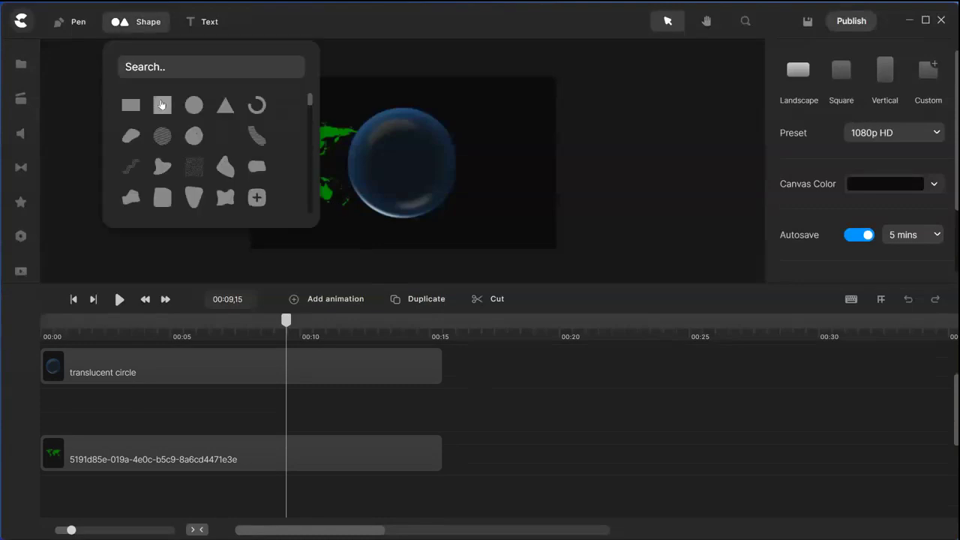
click(192, 107)
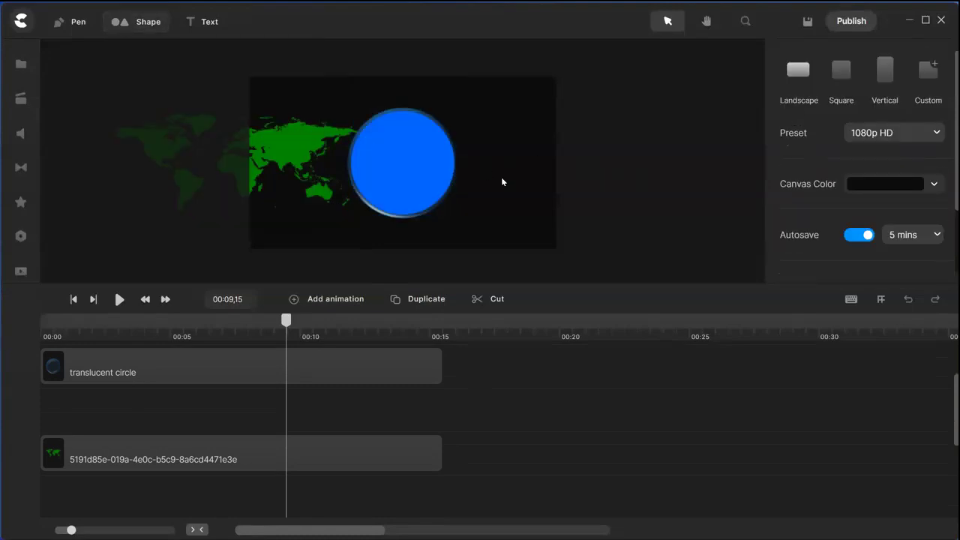
click(504, 180)
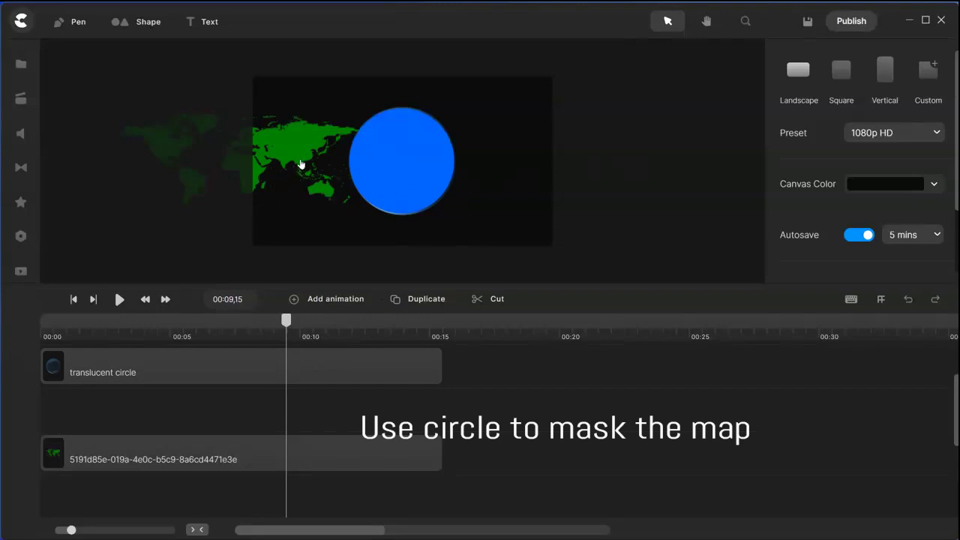
click(353, 455)
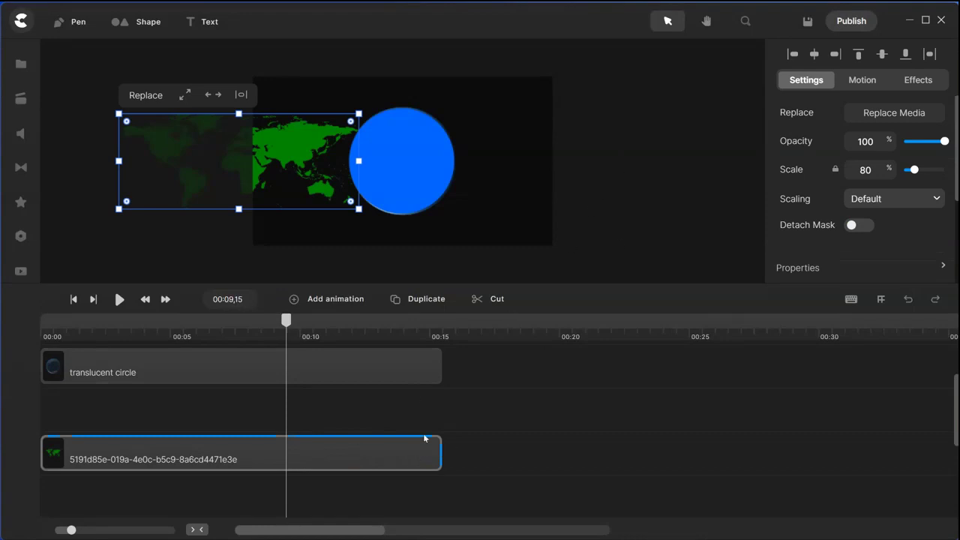
Add a rounded rectangle filling the whole canvas and set its fill to near-black 020202
click(600, 146)
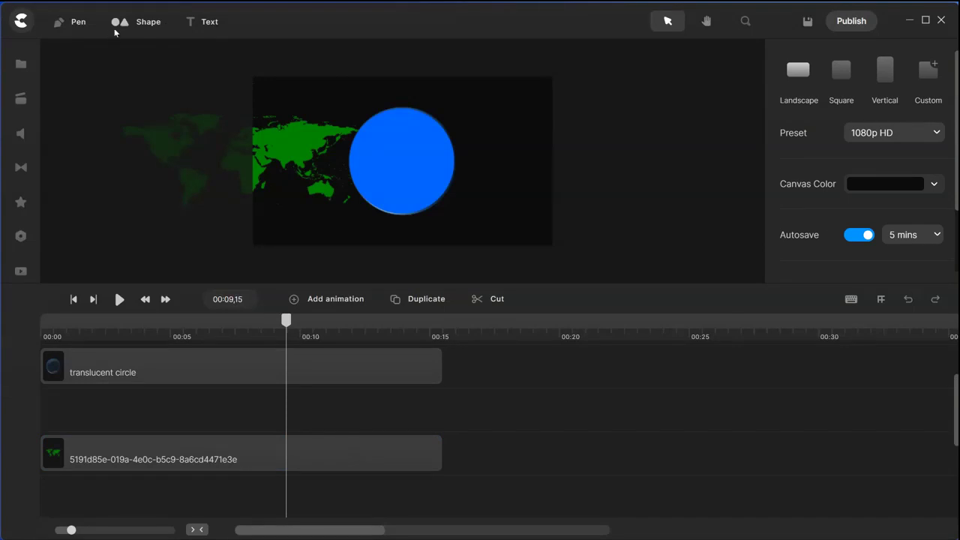
click(123, 27)
click(130, 106)
click(636, 145)
click(403, 162)
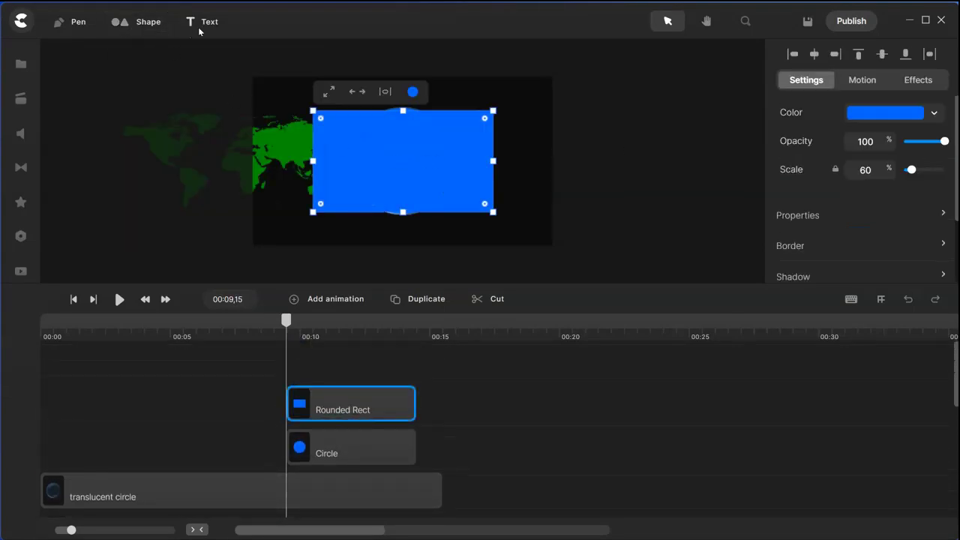
click(328, 93)
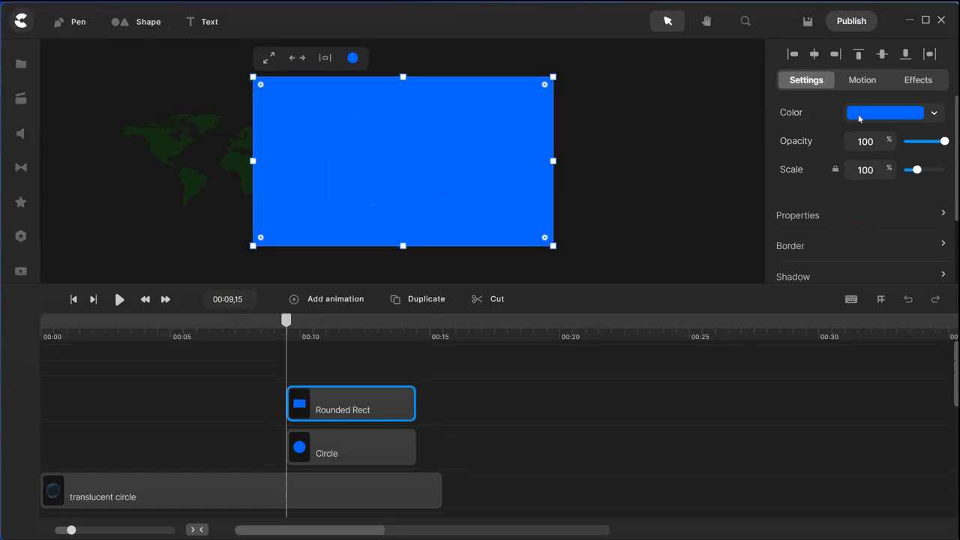
click(931, 115)
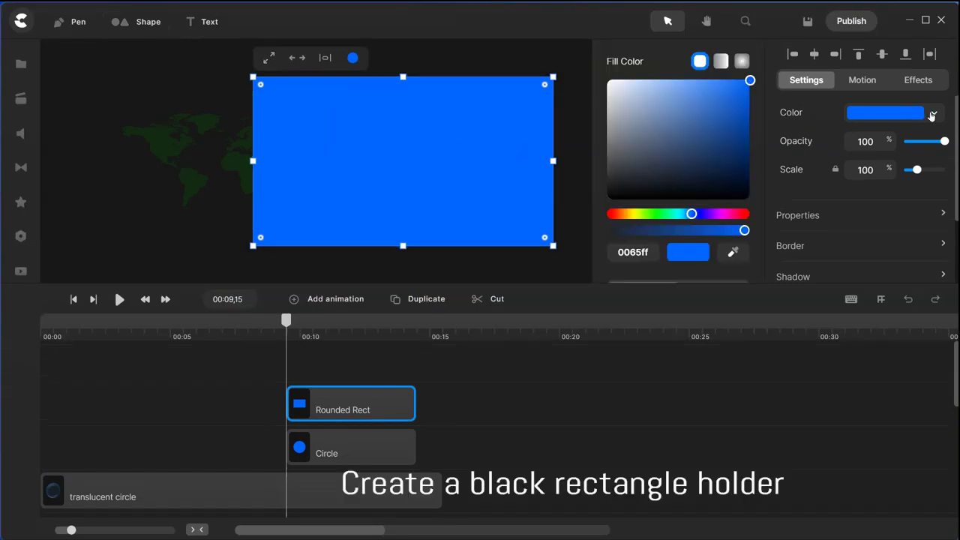
drag(750, 81, 608, 200)
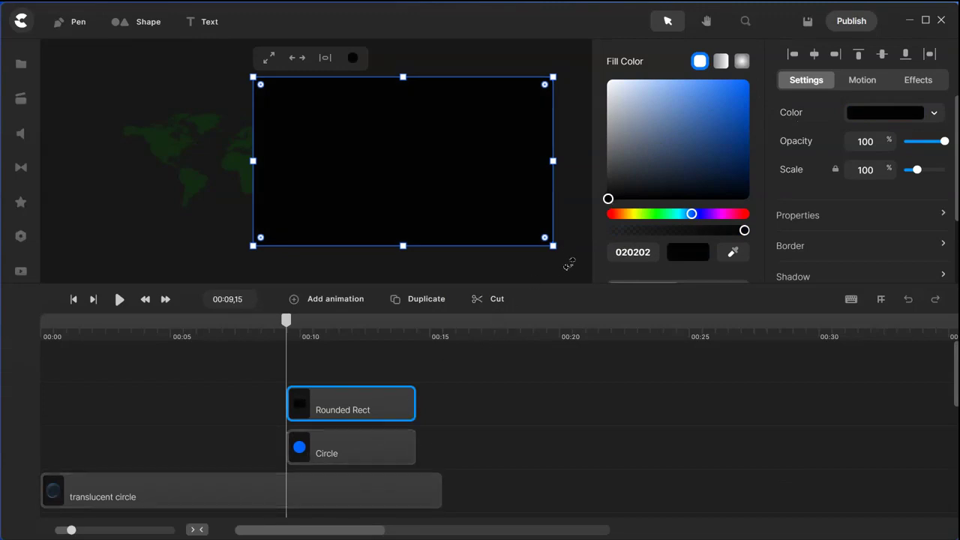
Run the black rectangle clip from 00:00 to about 00:15, move the circle up a layer, and put the rectangle beneath the map
click(148, 229)
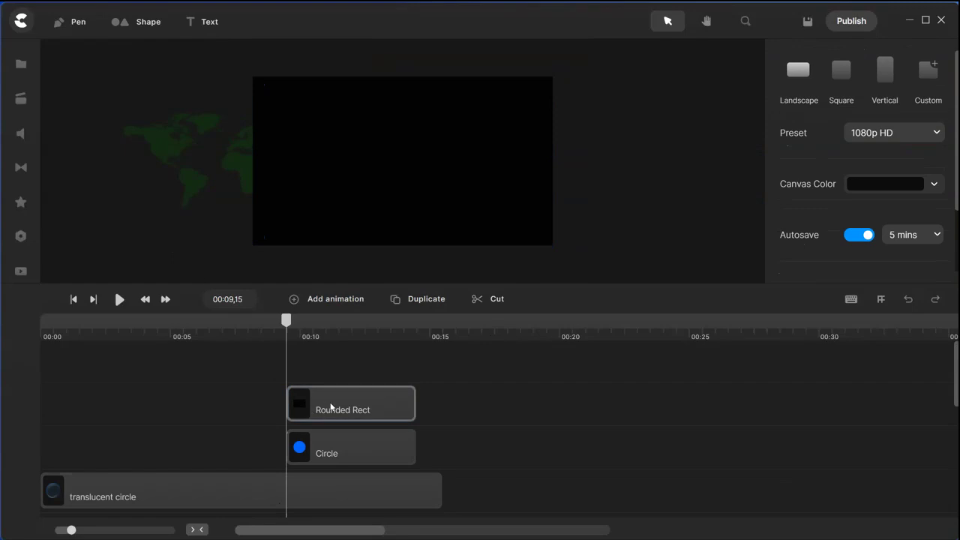
drag(291, 399, 86, 455)
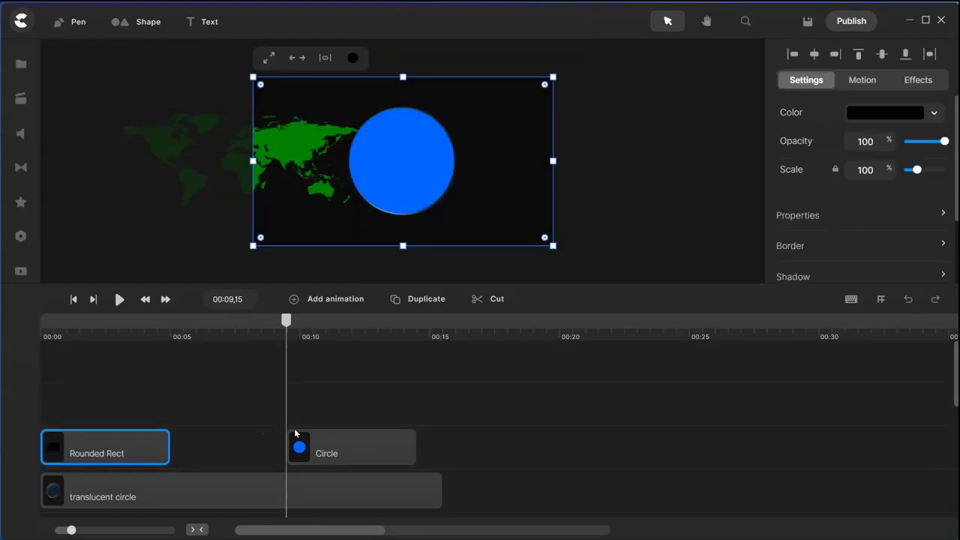
drag(357, 447, 358, 400)
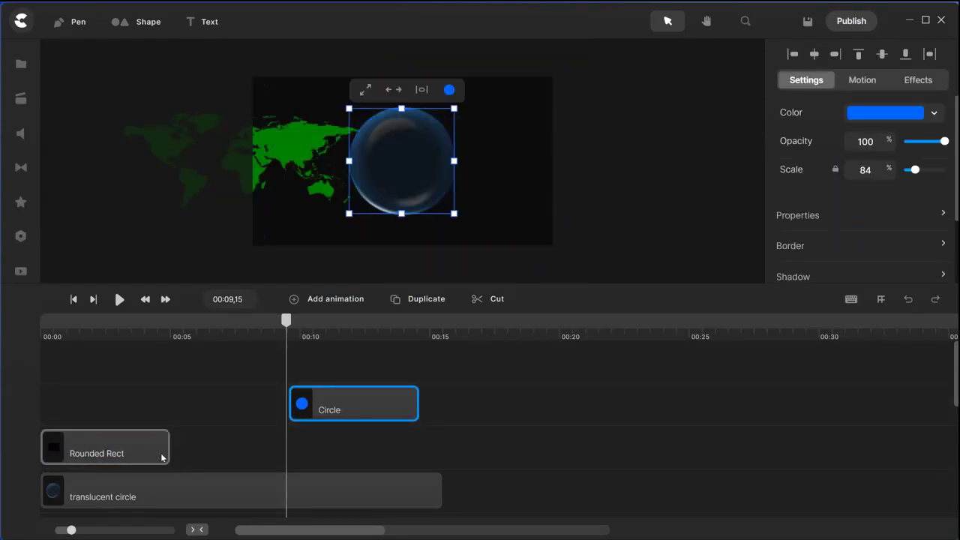
drag(186, 454, 442, 457)
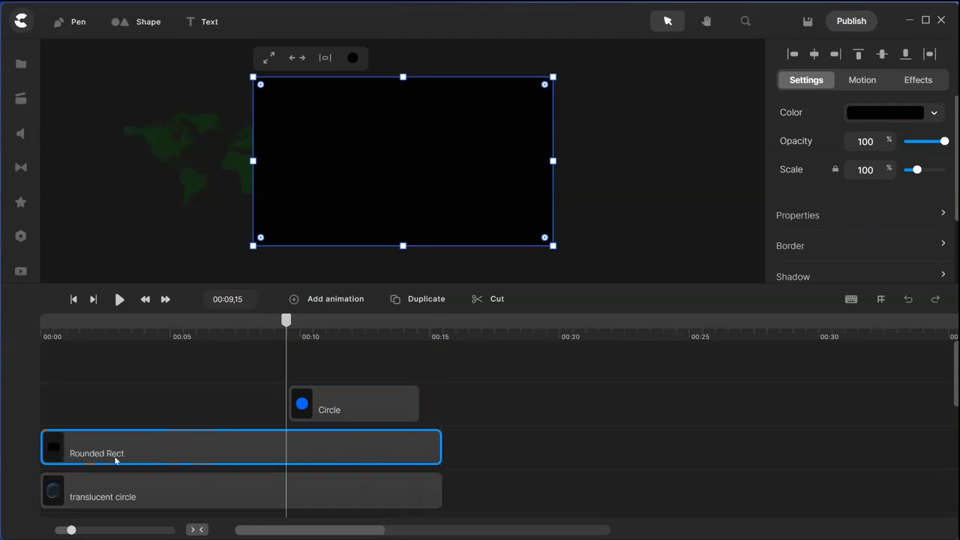
click(248, 498)
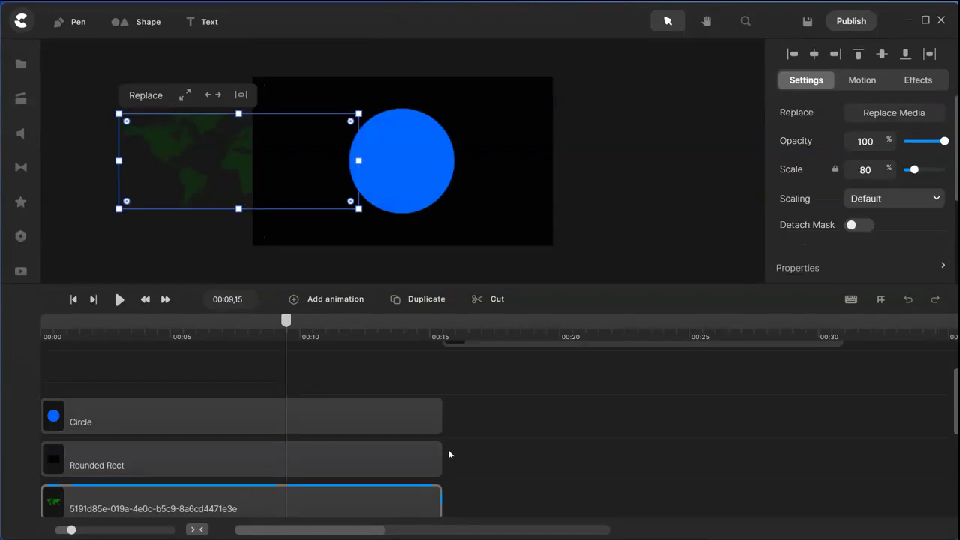
scroll(375, 381, down, 2)
drag(365, 381, 357, 474)
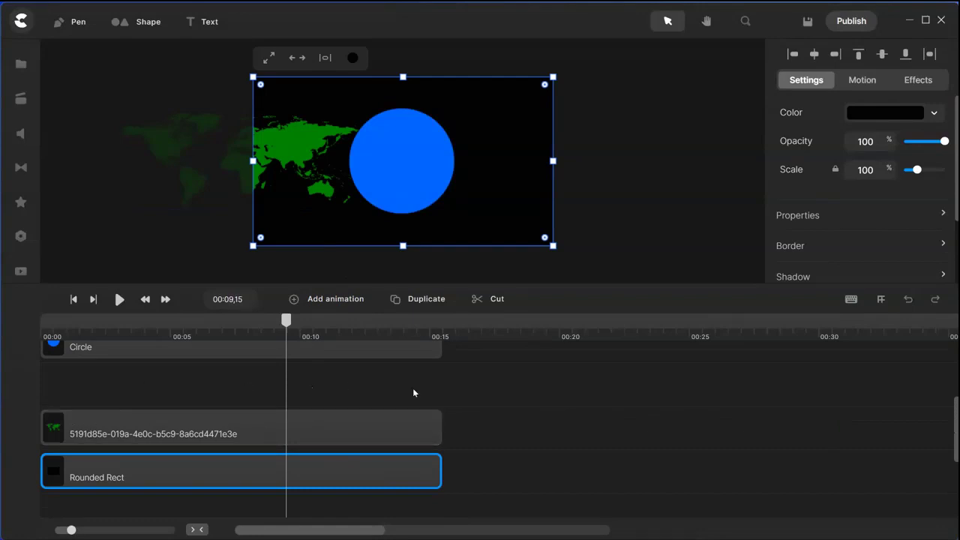
click(69, 349)
click(66, 429)
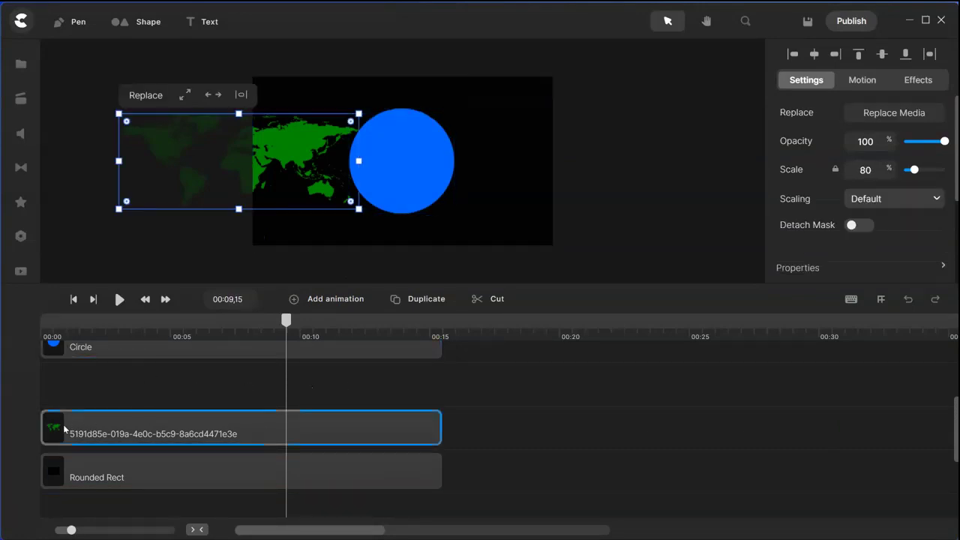
Add a linear Position animation to the map with its end keyframe at about 00:14,20
drag(285, 321, 59, 380)
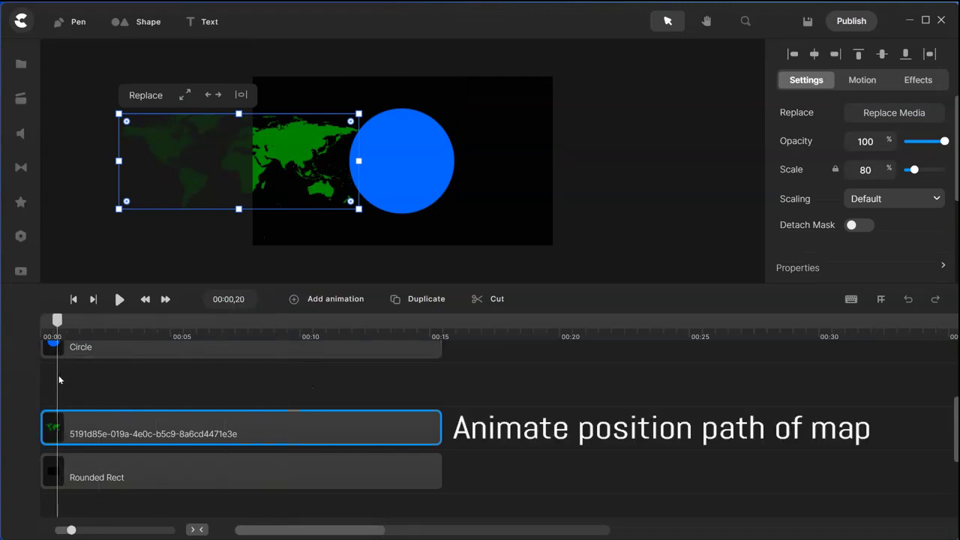
click(332, 299)
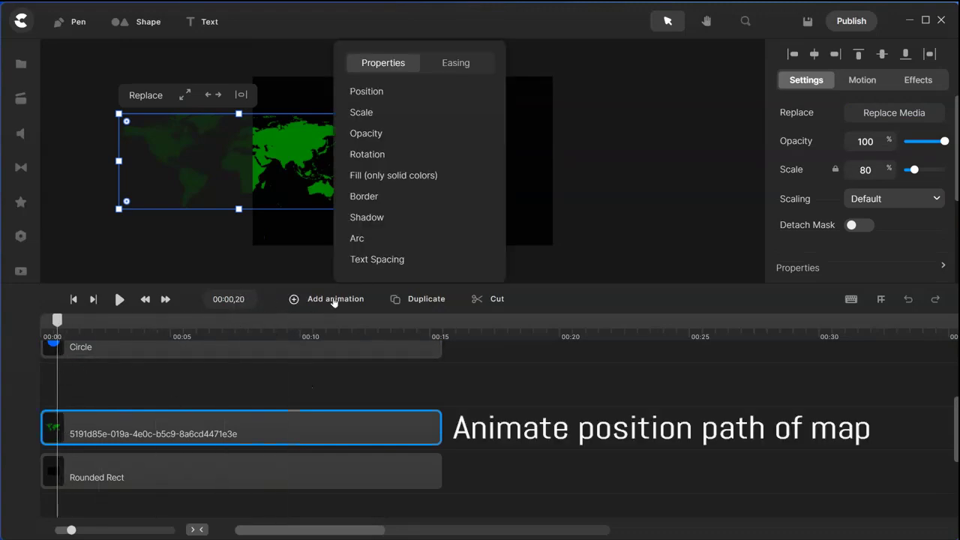
click(377, 92)
click(459, 69)
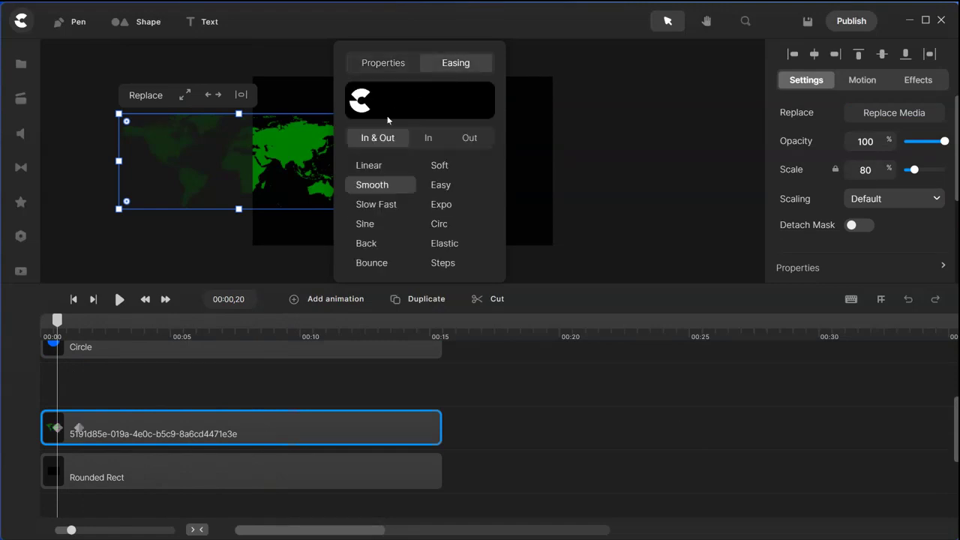
click(367, 166)
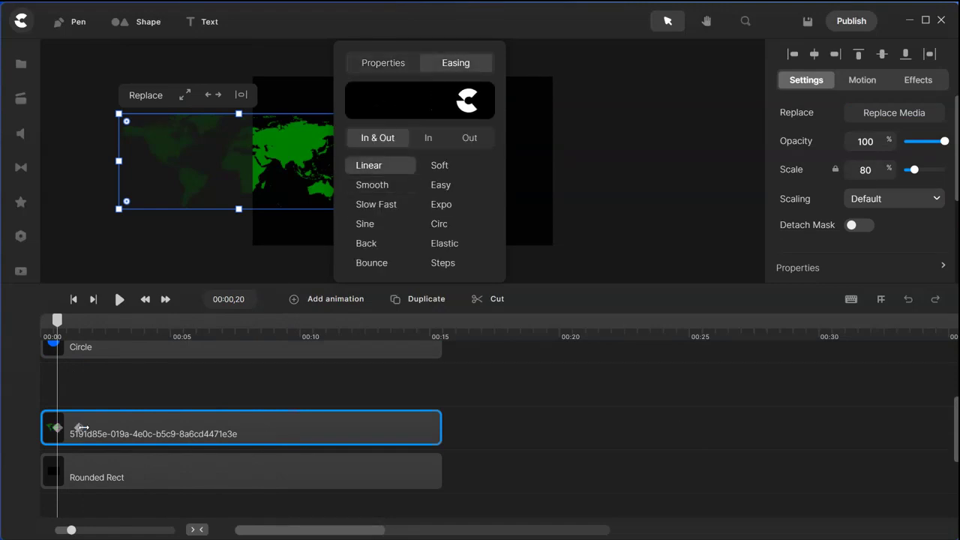
drag(116, 429, 421, 432)
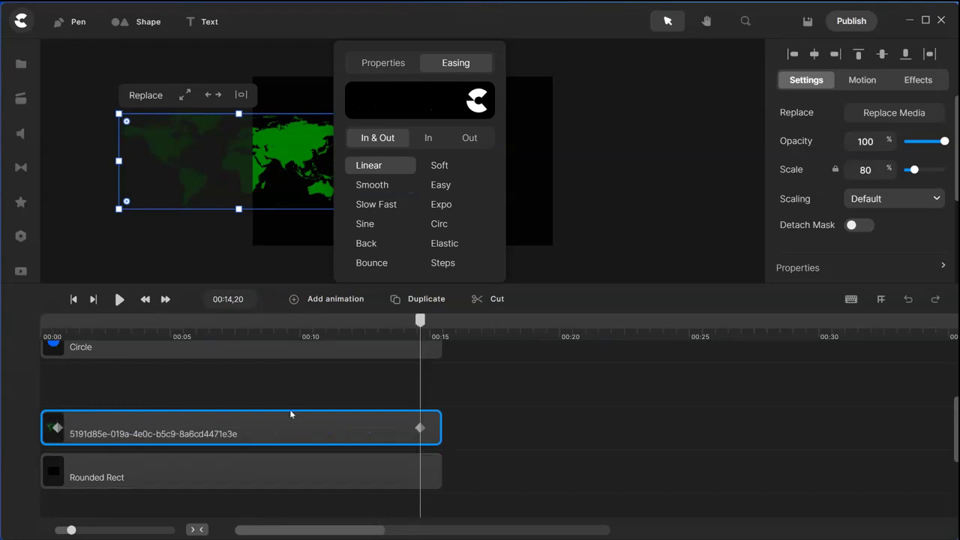
click(270, 424)
At the end keyframe, nudge the map right with four Shift+Right presses
click(57, 425)
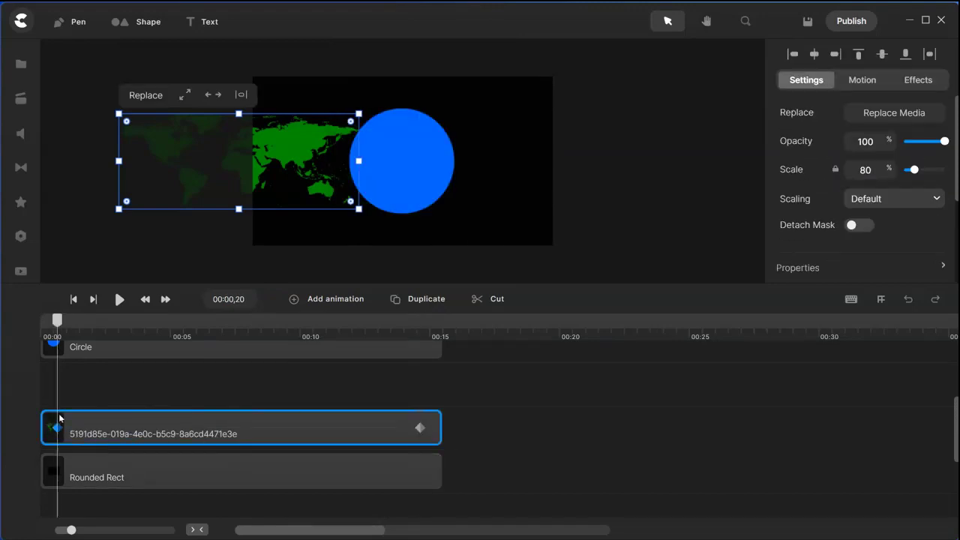
click(422, 428)
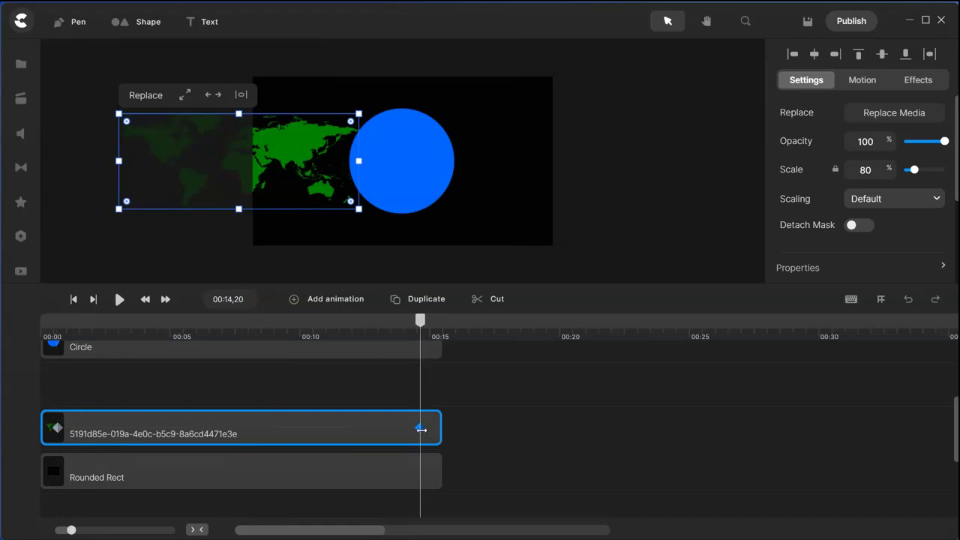
key(shift+Right)
key(shift+Right)
key(shift+Right)
key(shift+Right)
key(shift+Right)
key(shift+Right)
key(shift+Right)
key(shift+Right)
key(shift+Right)
key(shift+Right)
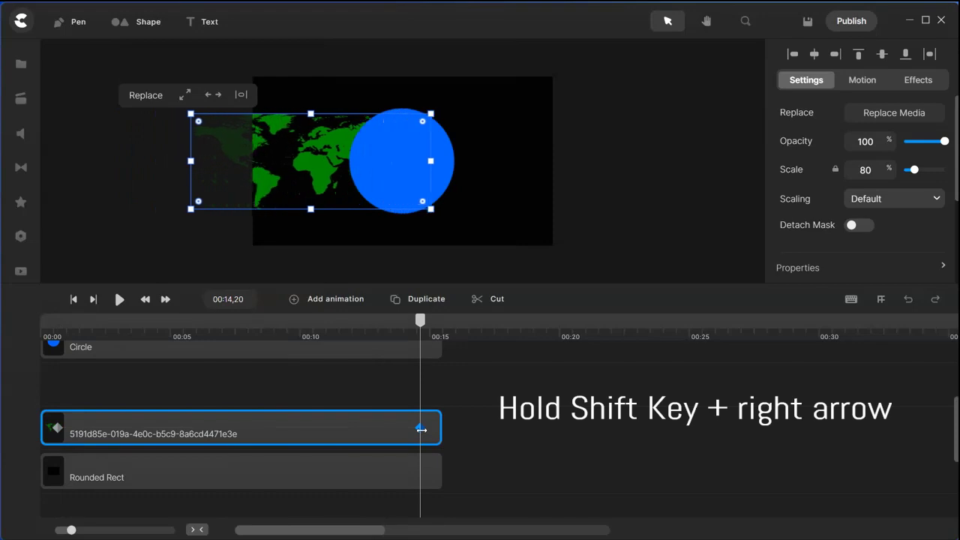
key(shift+Right)
key(shift+Right)
key(shift+Right)
key(shift+Right)
key(shift+Right)
key(shift+Right)
key(shift+Right)
key(shift+Right)
key(shift+Right)
key(shift+Right)
key(shift+Right)
key(shift+Right)
key(shift+Right)
key(shift+Right)
key(shift+Right)
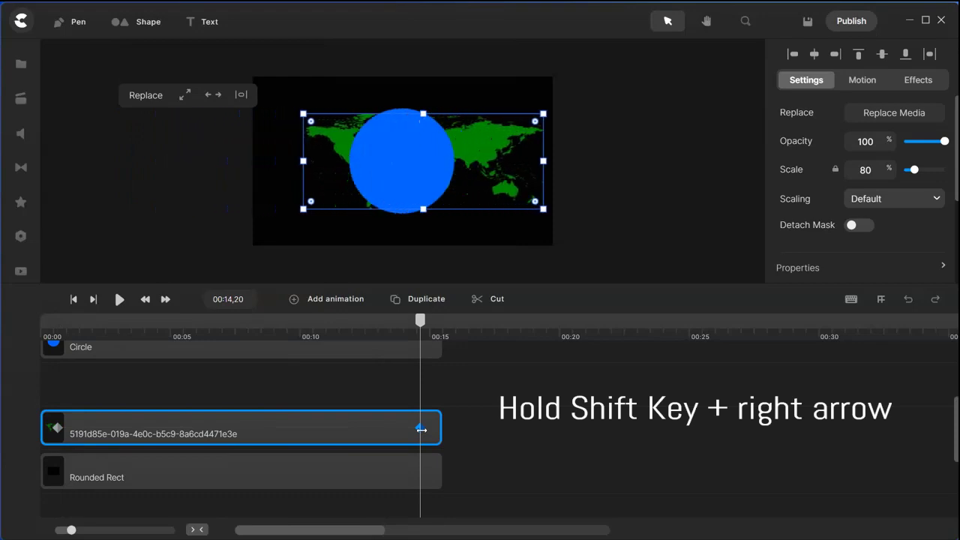
key(shift+Right)
key(shift+Right)
key(shift+Right)
key(shift+Right)
key(shift+Right)
key(shift+Right)
key(shift+Right)
key(shift+Right)
key(shift+Right)
key(shift+Right)
key(shift+Right)
key(shift+Right)
key(shift+Right)
key(shift+Right)
key(shift+Right)
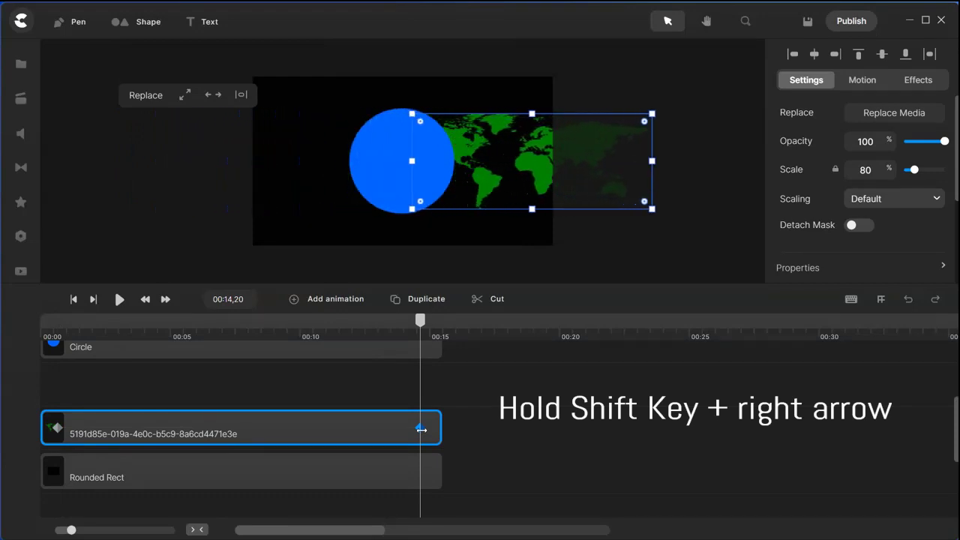
key(shift+Right)
key(shift+Right)
key(shift+Right)
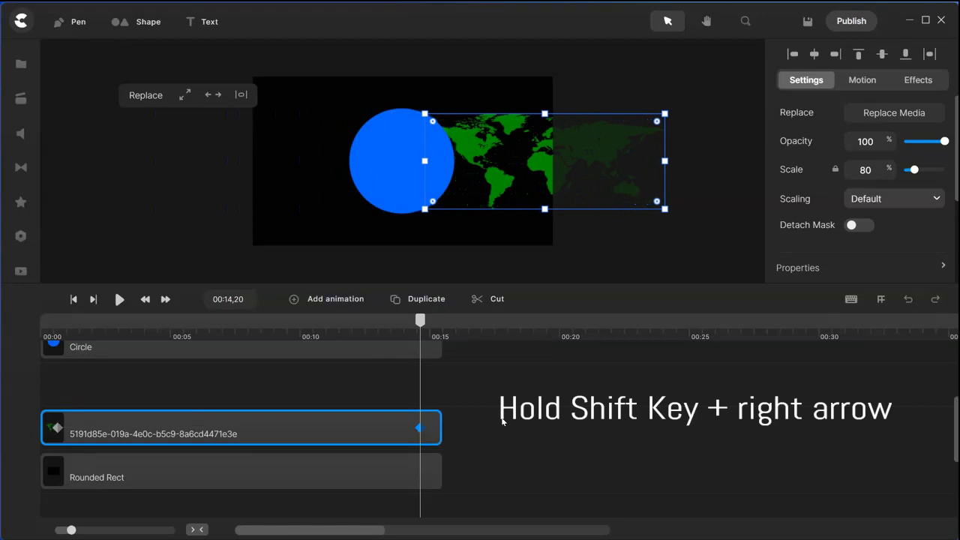
click(506, 384)
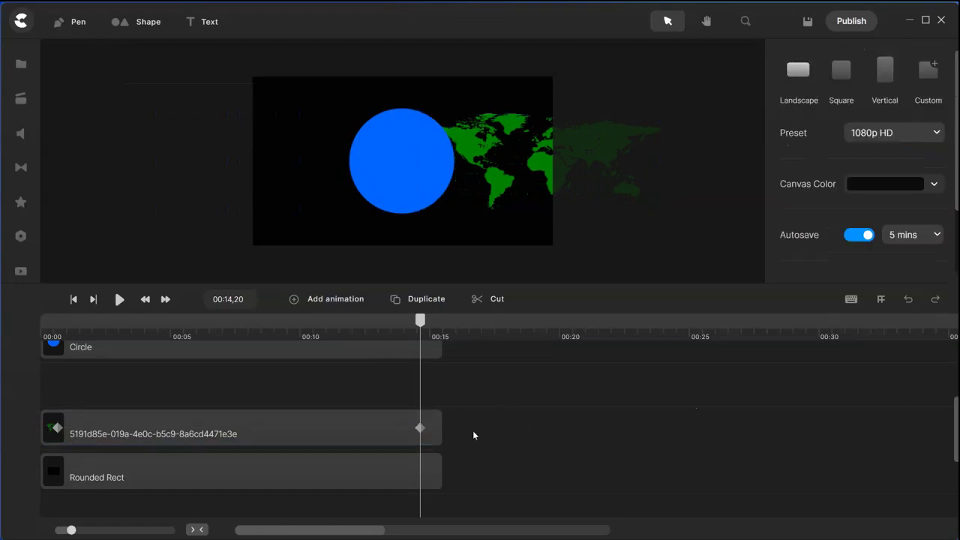
Group the world map with the black rectangle and move the group just beneath the circle
drag(474, 431, 374, 469)
right_click(375, 459)
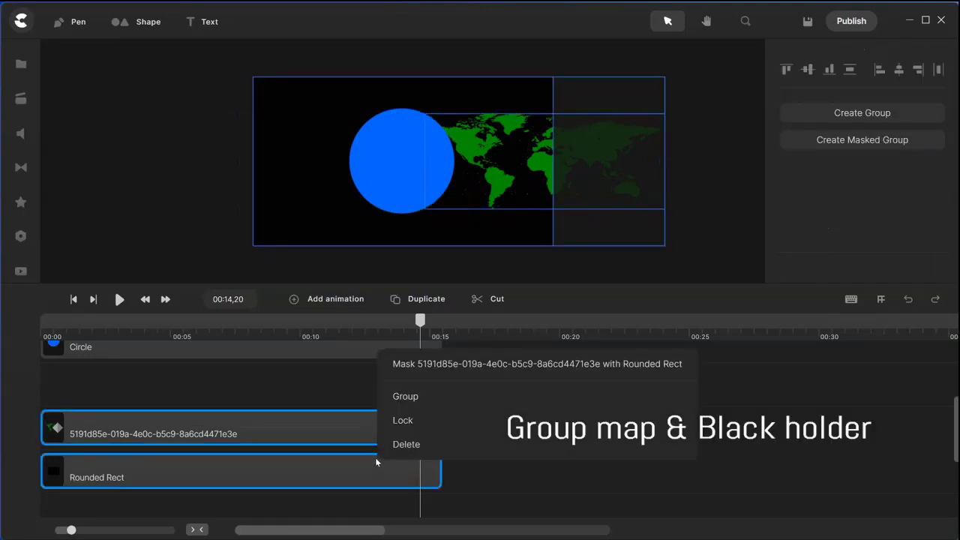
click(413, 399)
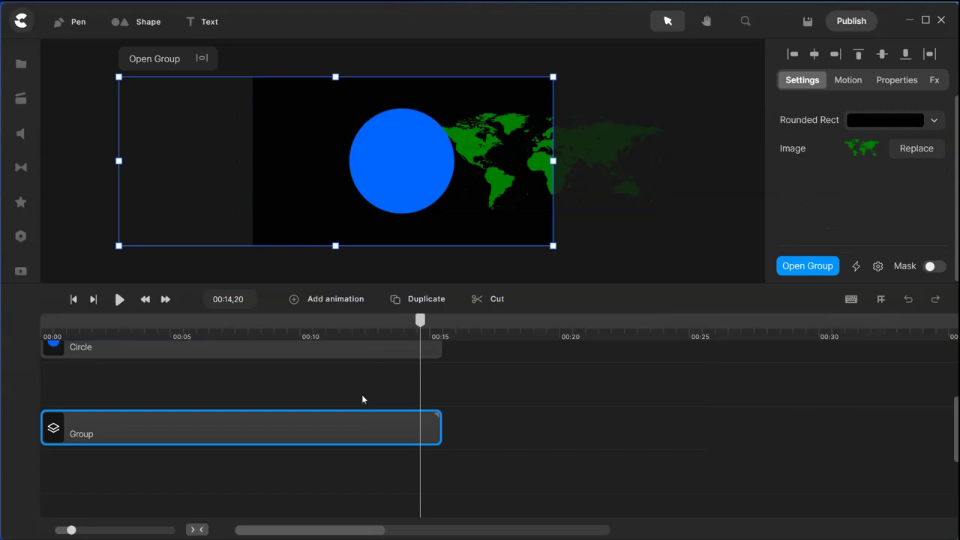
drag(329, 428, 324, 381)
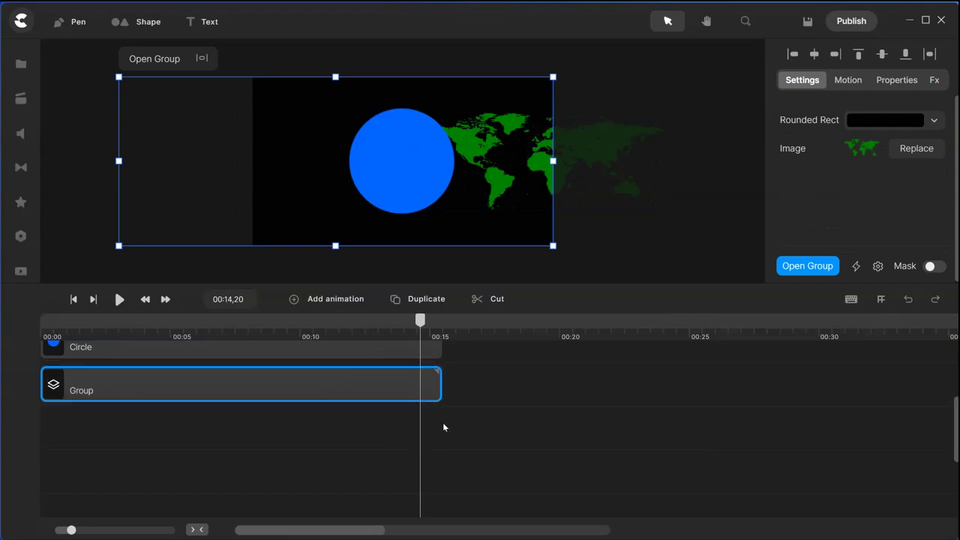
scroll(452, 435, up, 2)
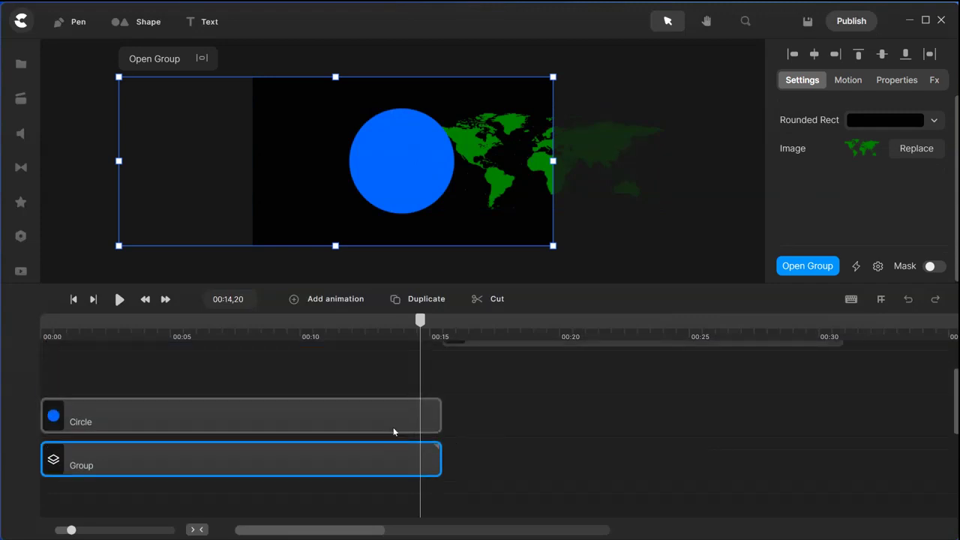
click(482, 418)
Mask the group with the circle, then scrub back through the animation to check the globe
click(405, 414)
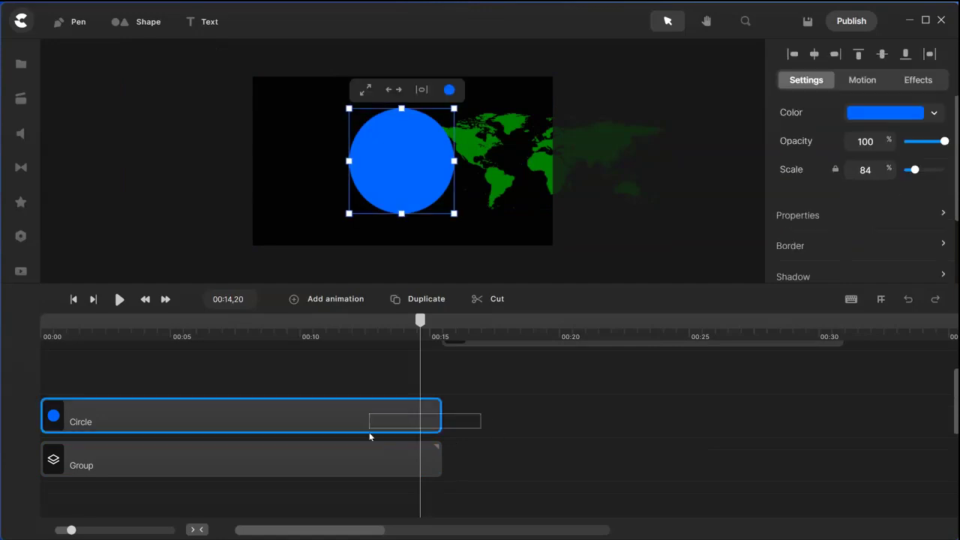
shift+click(366, 456)
right_click(364, 455)
click(406, 357)
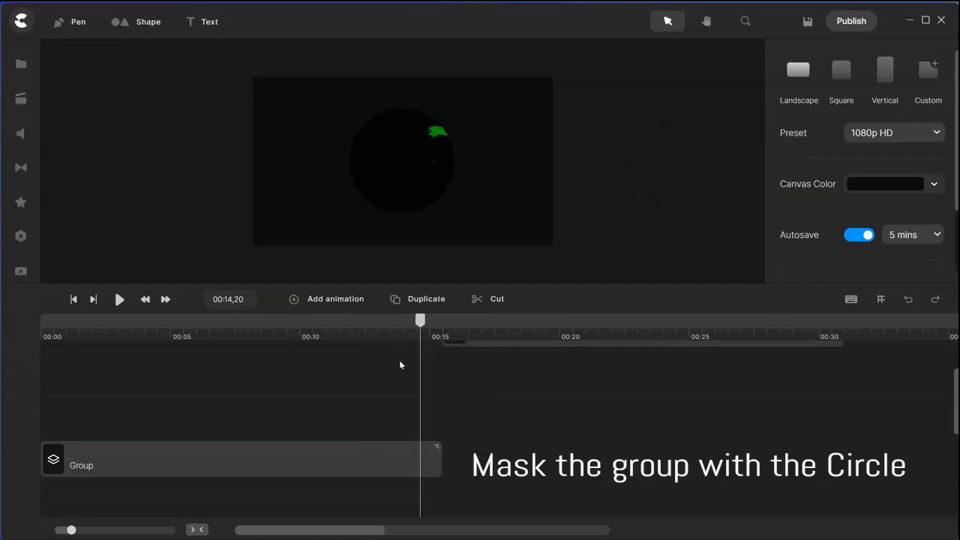
drag(420, 322, 342, 402)
Preview the translucent bubble over the globe from 00:00, then move its clip to start near 00:16
scroll(428, 438, up, 1)
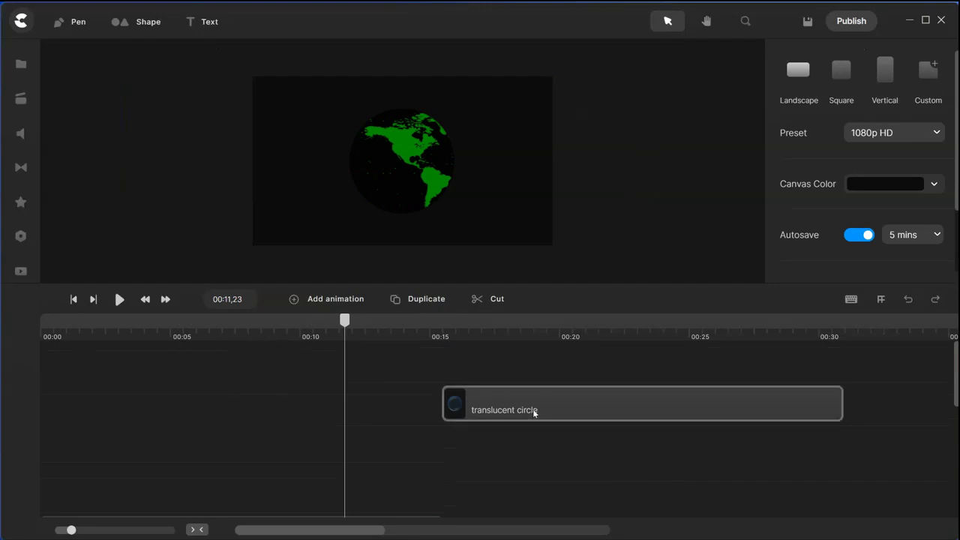
drag(531, 412, 130, 499)
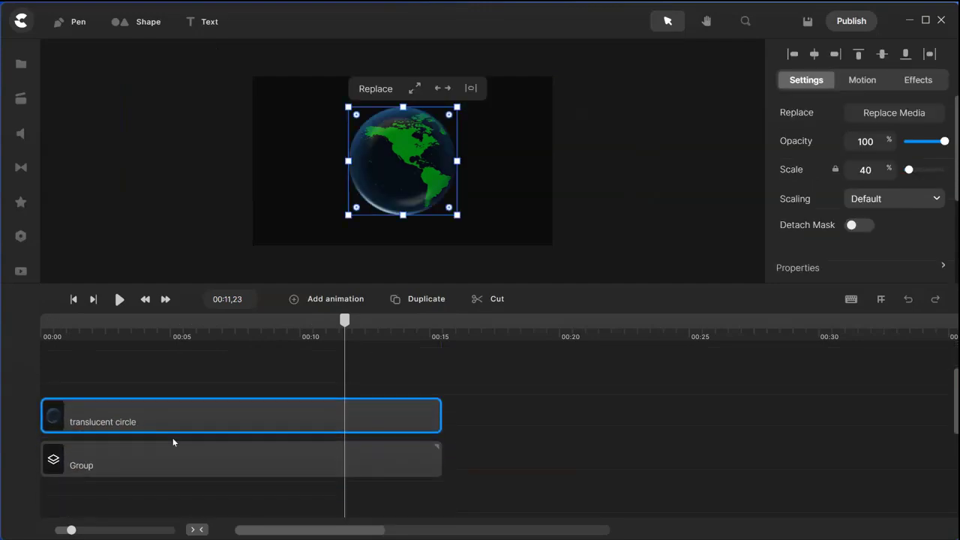
scroll(173, 442, down, 2)
scroll(166, 385, up, 2)
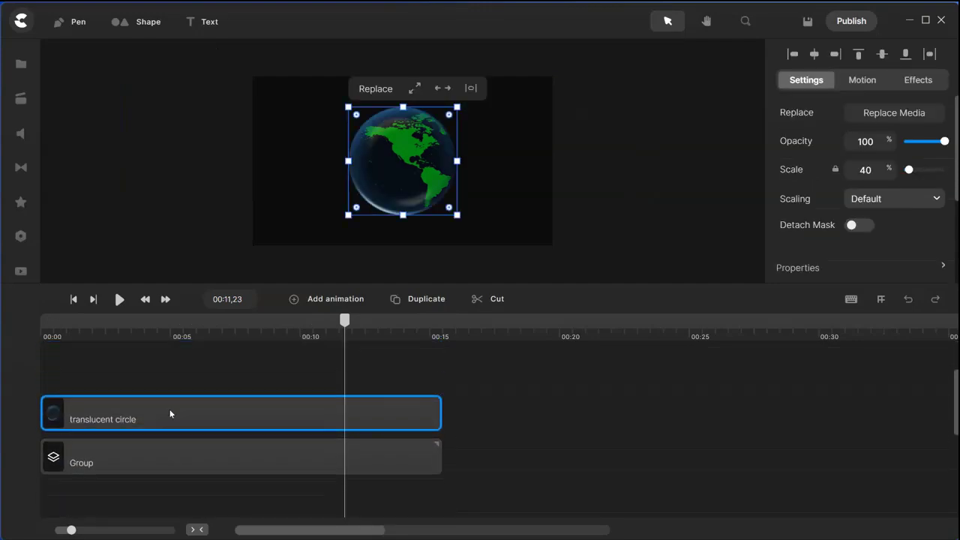
click(73, 300)
click(119, 300)
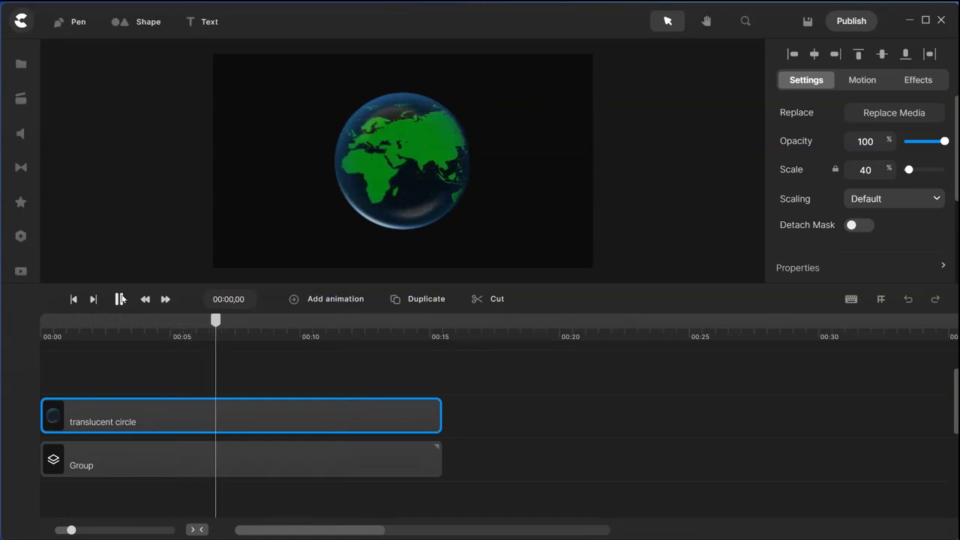
click(119, 298)
drag(275, 418, 696, 370)
Duplicate the masked globe group and unmask the copy
click(276, 466)
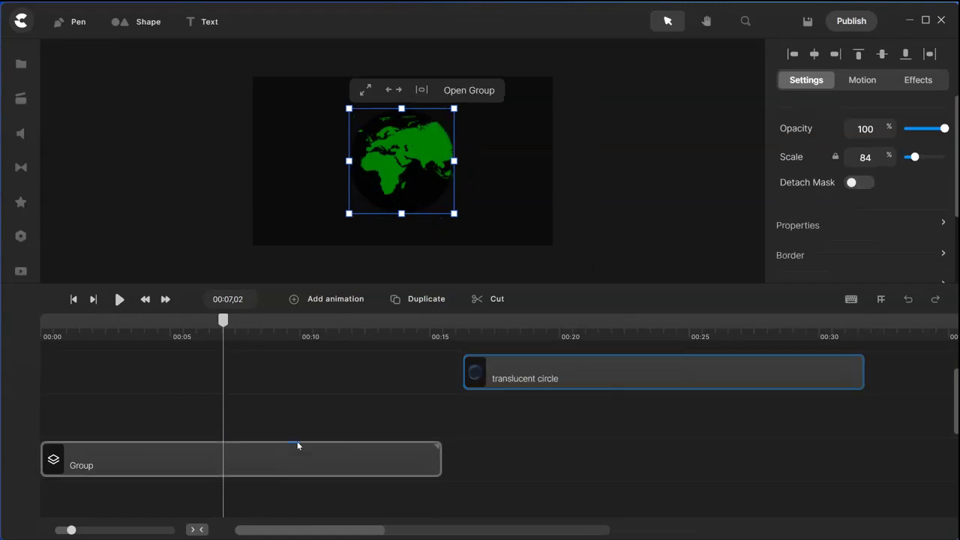
click(412, 300)
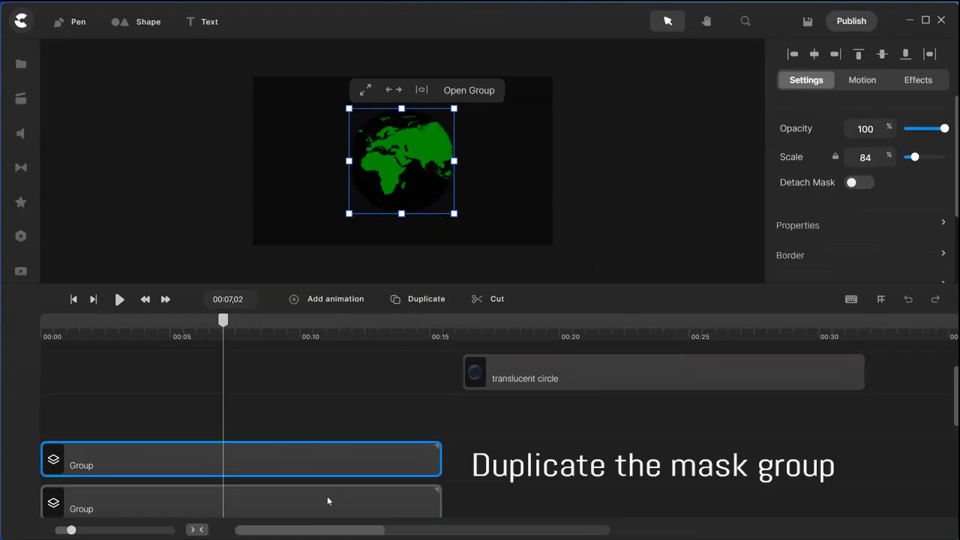
right_click(282, 458)
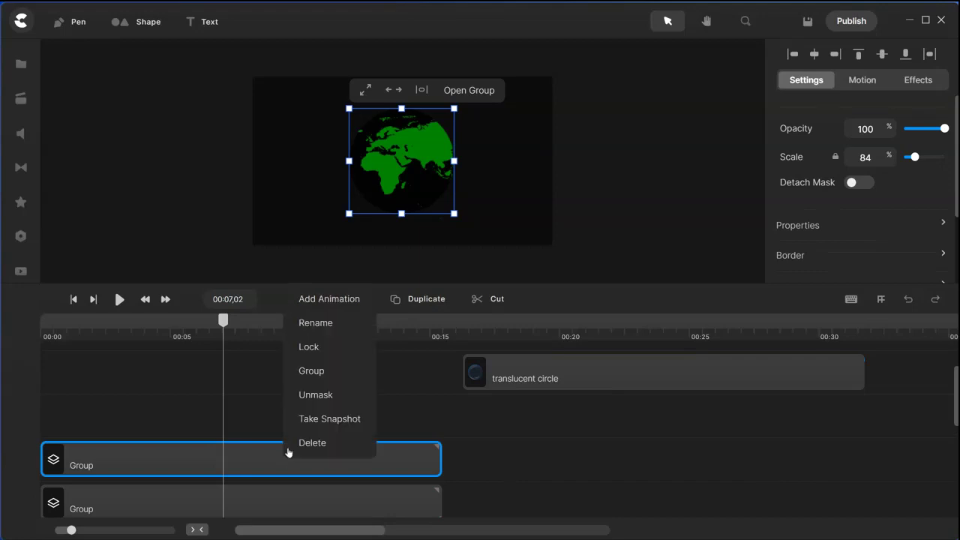
click(323, 395)
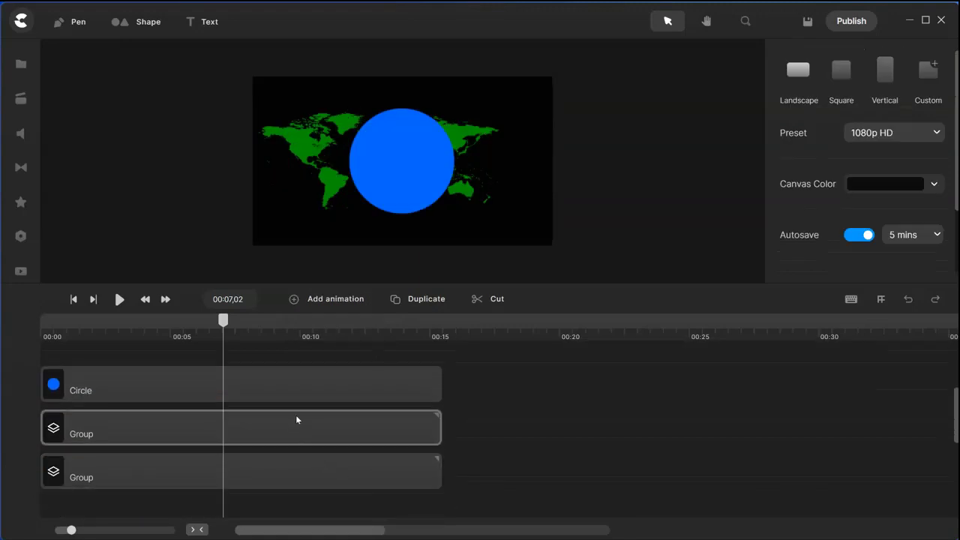
Ungroup the unmasked copy into separate map, Rounded Rect and Circle layers, then select the map
click(286, 419)
right_click(287, 419)
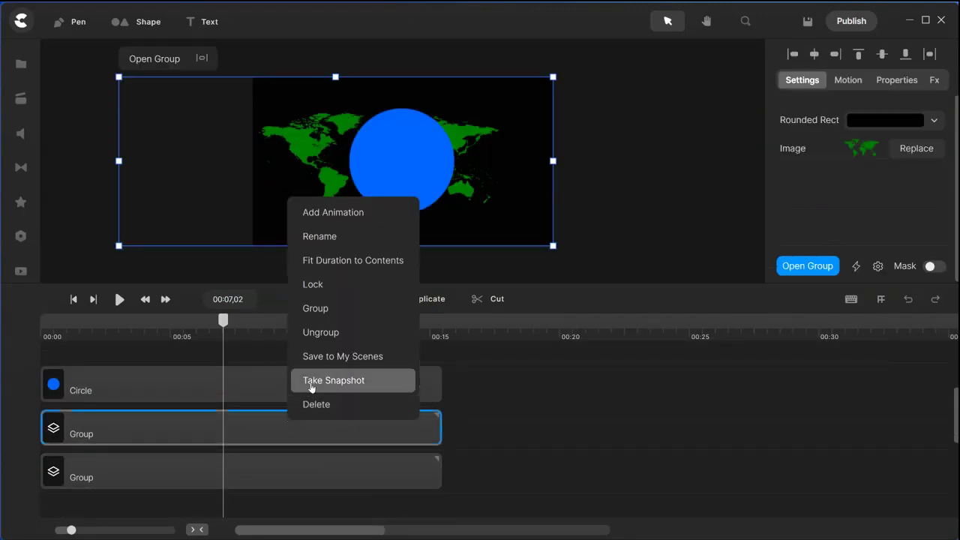
click(321, 332)
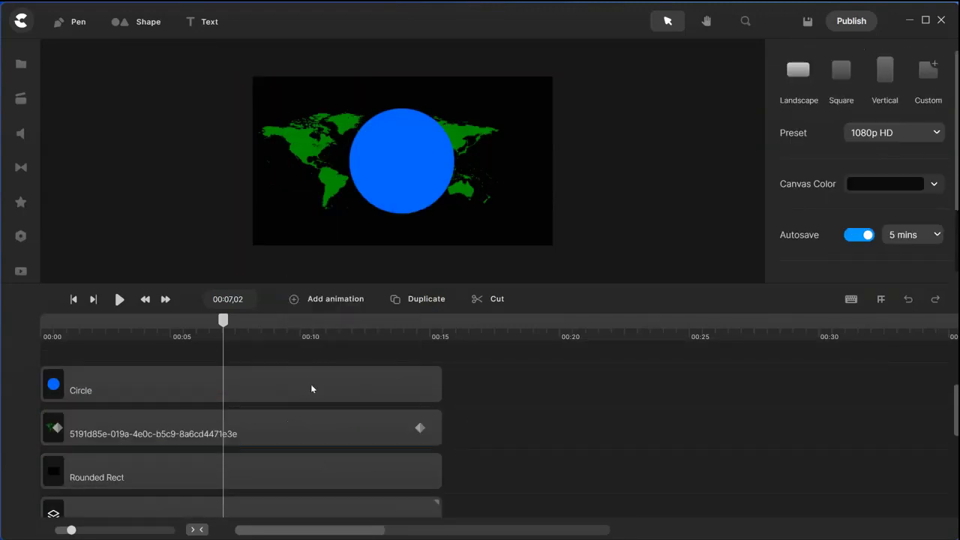
click(207, 473)
click(417, 428)
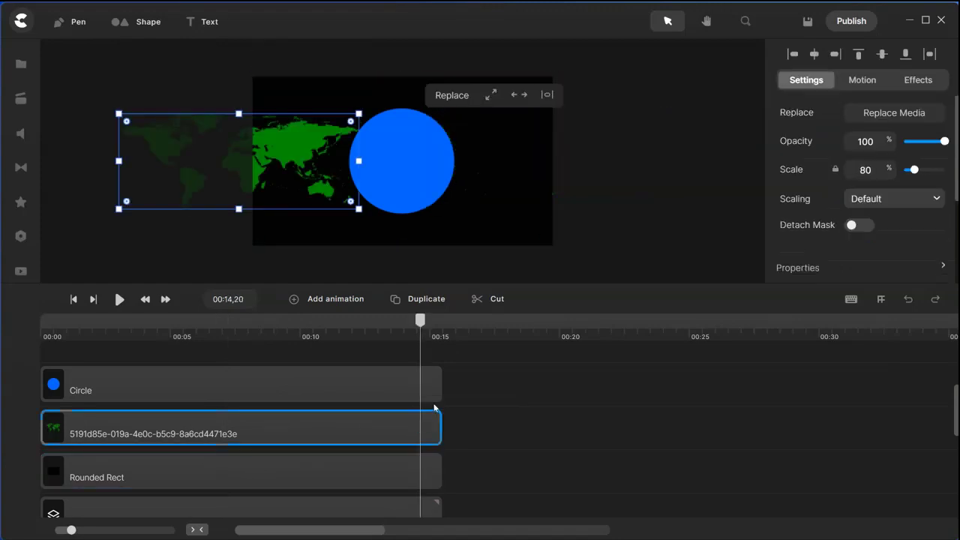
Give the copied map a linear Position animation with its end keyframe at the clip's end
click(62, 352)
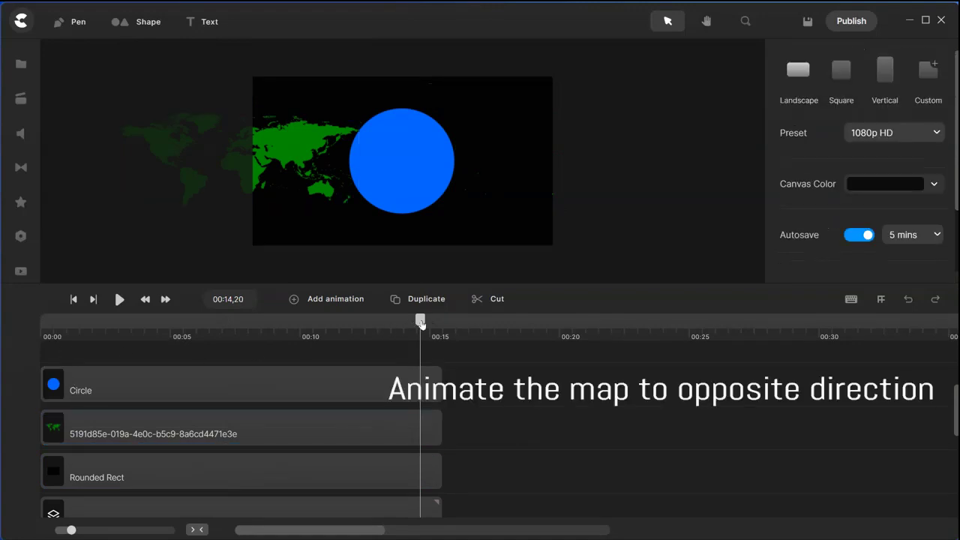
drag(411, 321, 63, 389)
click(65, 389)
click(80, 433)
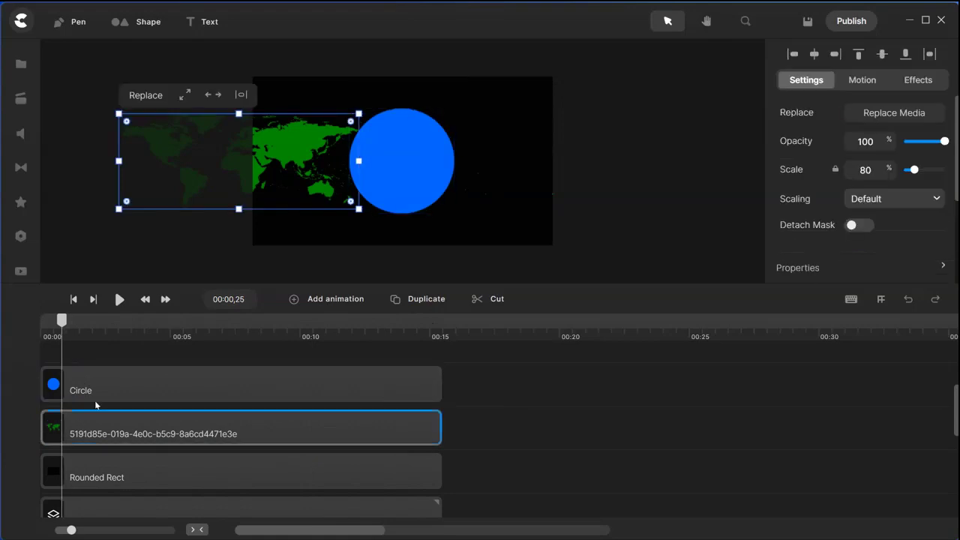
click(325, 298)
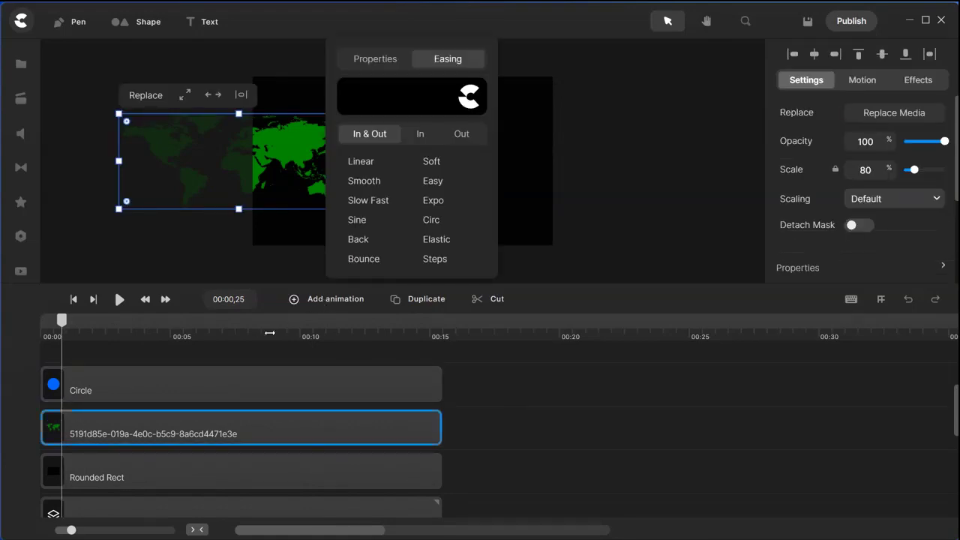
click(374, 63)
click(409, 88)
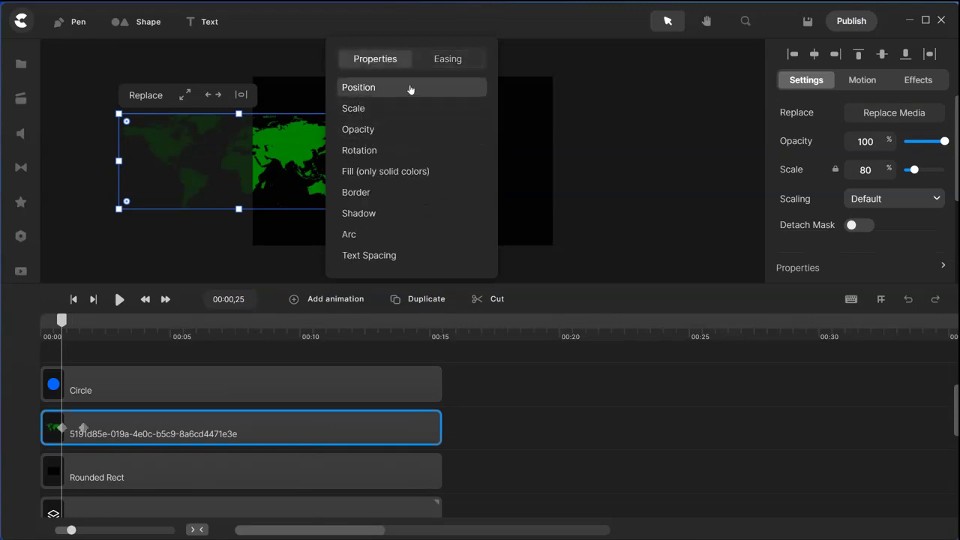
click(453, 58)
click(364, 161)
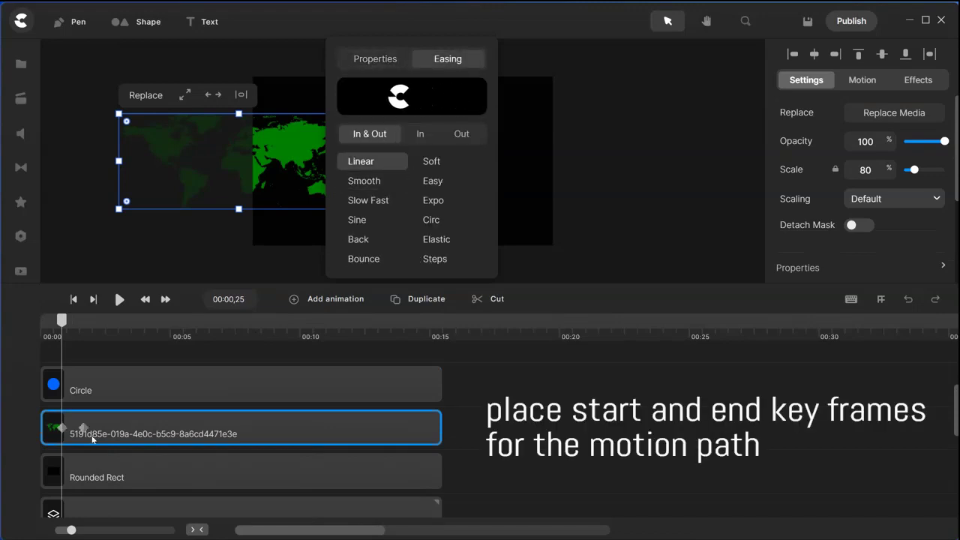
drag(143, 422, 419, 426)
click(576, 215)
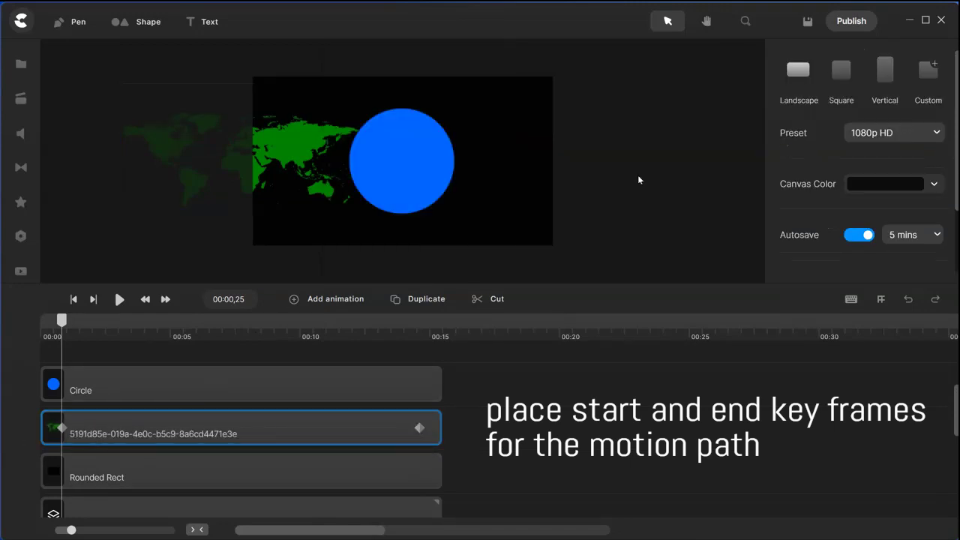
Start the map right of the circle, scrub to verify the motion, and select the map and Rounded Rect layers
click(60, 429)
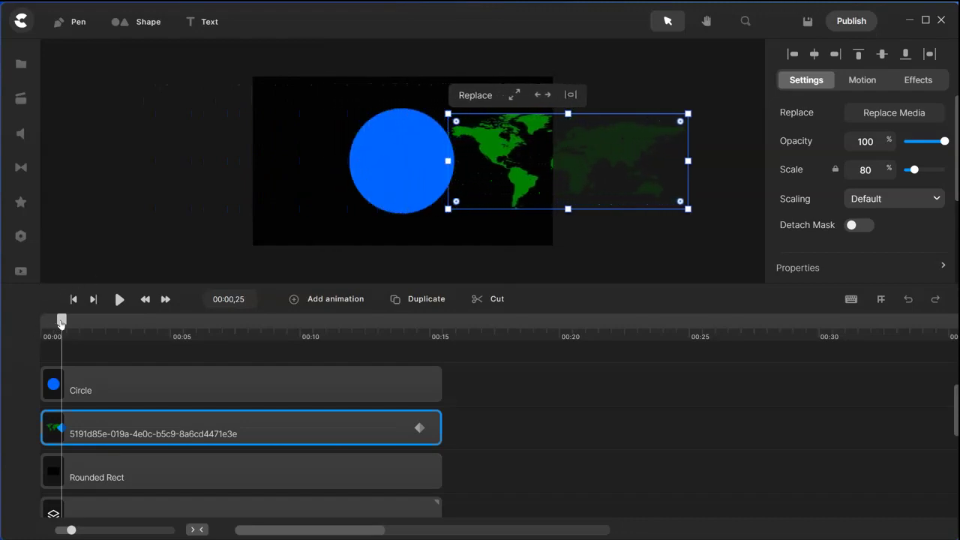
drag(61, 323, 423, 377)
click(422, 381)
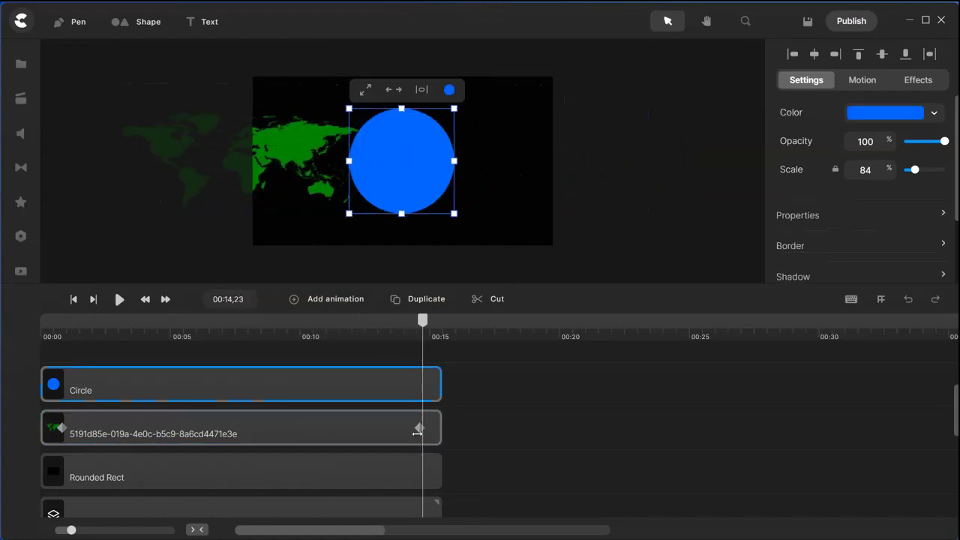
click(489, 465)
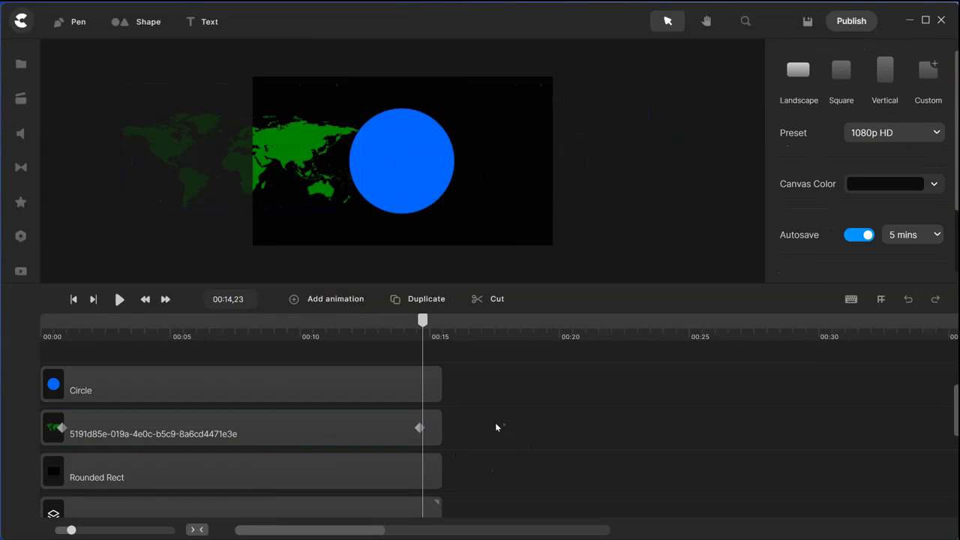
drag(463, 425, 375, 469)
Group the copied map with the Rounded Rect layer
right_click(375, 469)
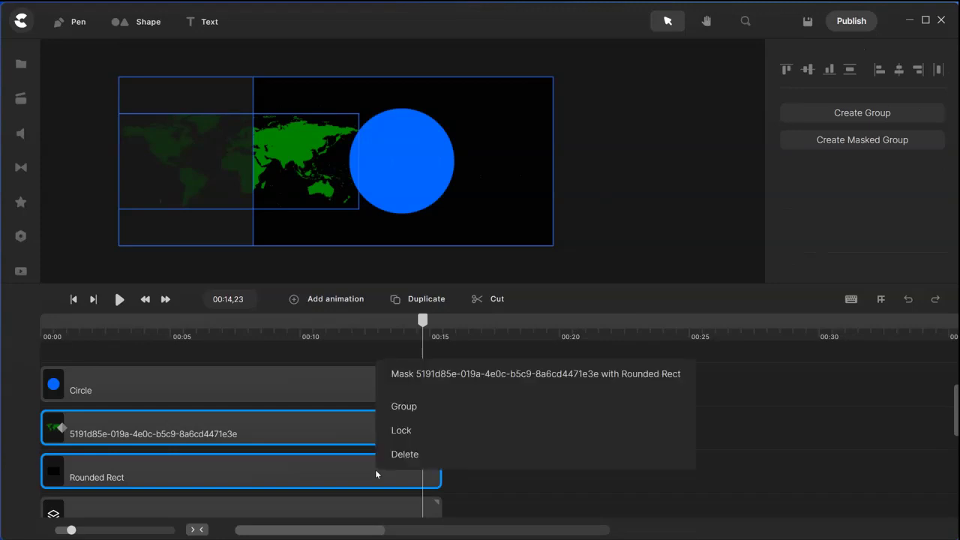
click(438, 413)
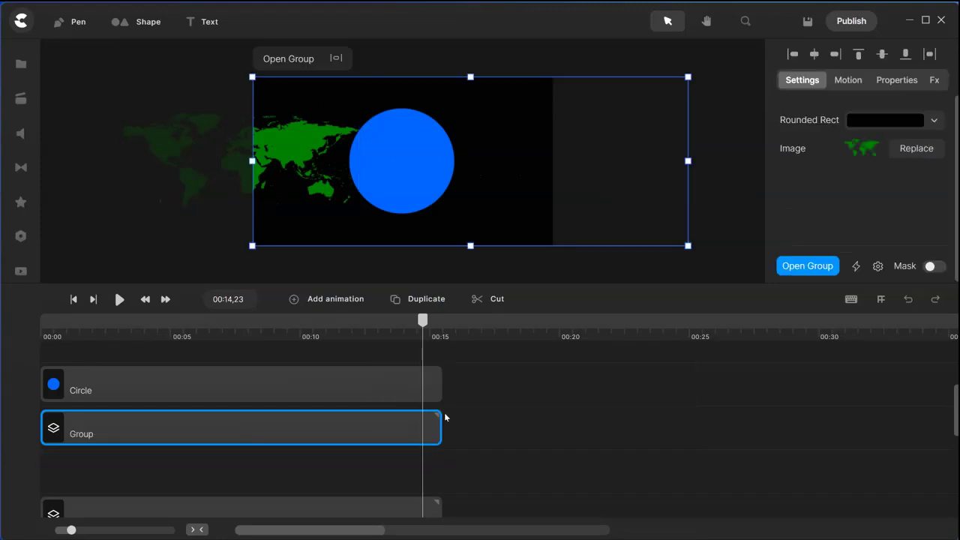
click(499, 420)
Mask the new group with the Circle, then scrub from 00:12 to preview the second globe
drag(483, 384, 388, 427)
right_click(387, 425)
click(438, 327)
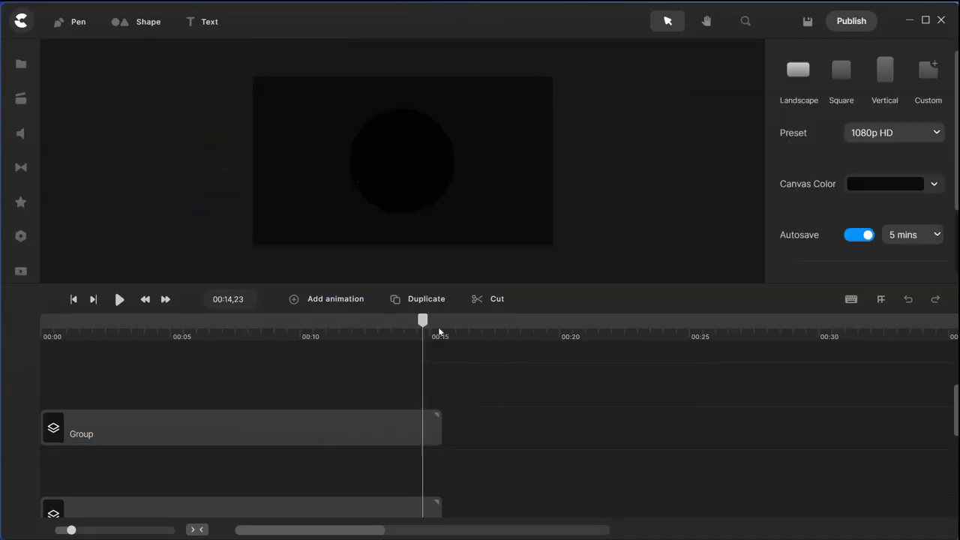
click(360, 327)
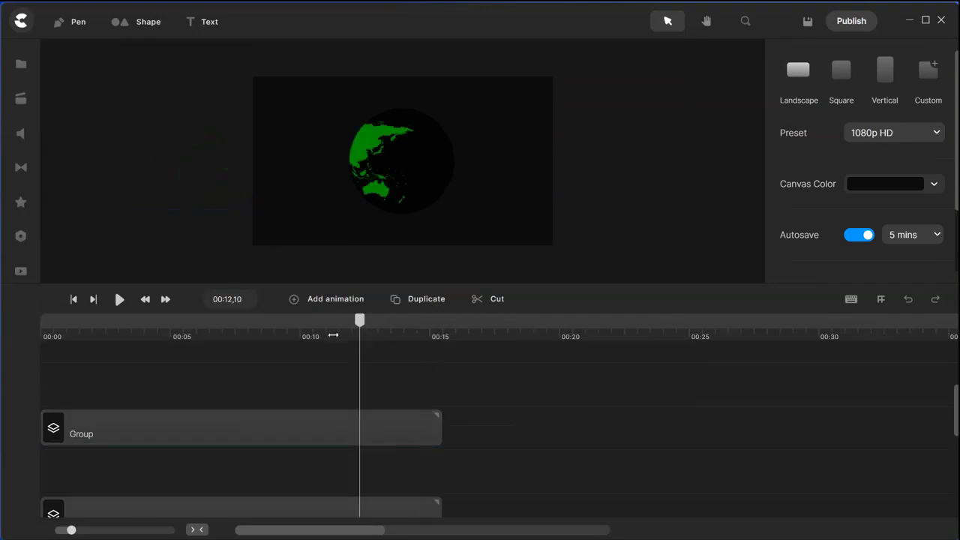
drag(360, 323, 196, 372)
Give the upper globe group 70% opacity and scrub the playhead to check the blend
scroll(225, 468, down, 2)
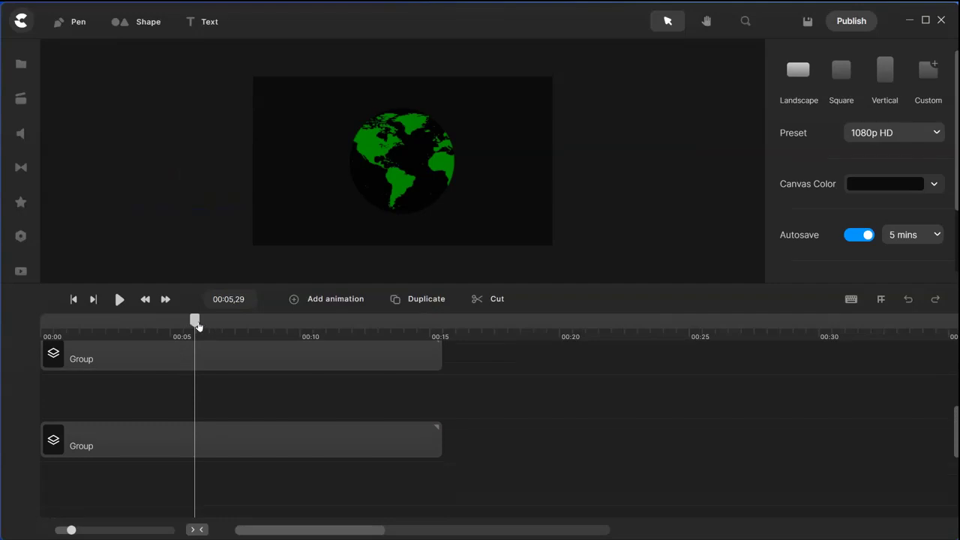
drag(198, 326, 145, 339)
click(199, 442)
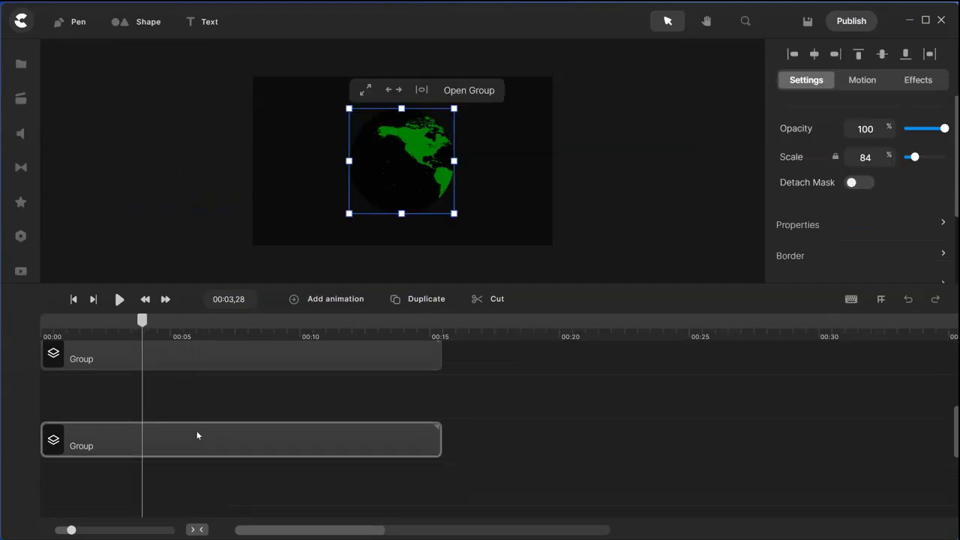
drag(267, 350, 270, 403)
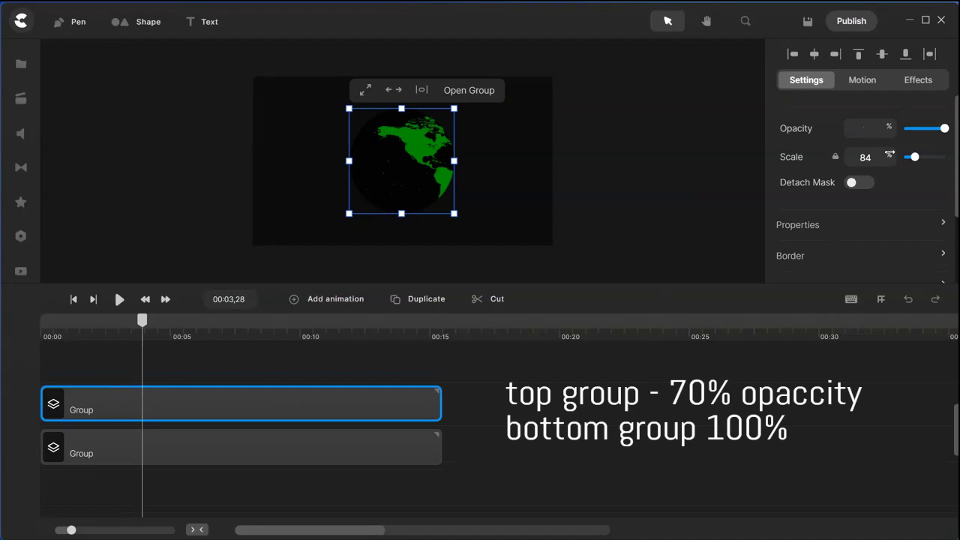
key(Return)
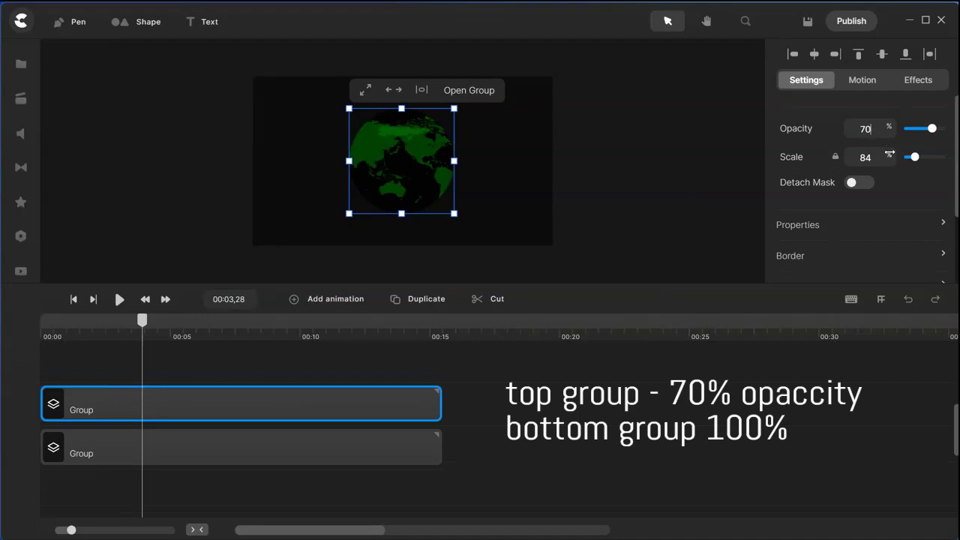
drag(142, 321, 221, 337)
Move the translucent bubble clip to start at 00:00 on the top track
scroll(253, 386, up, 3)
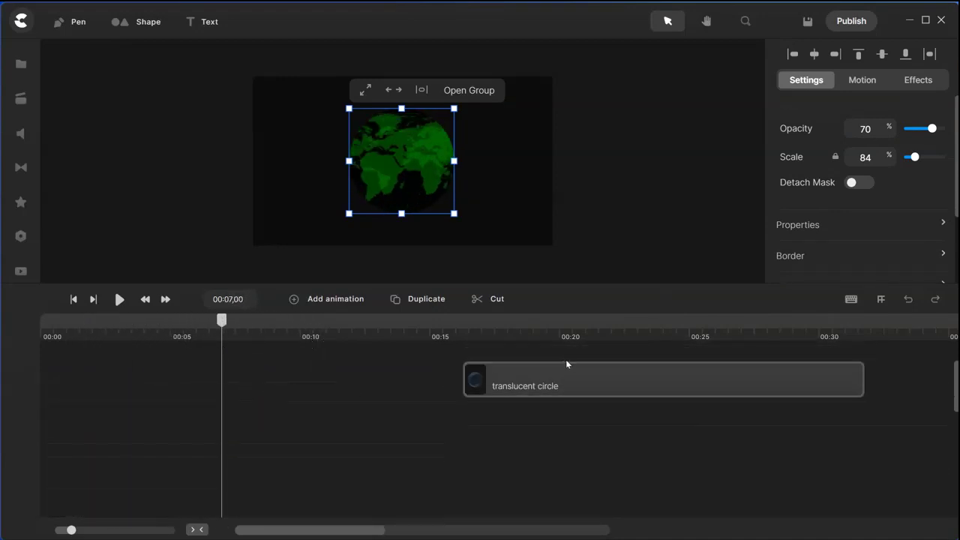
drag(567, 378, 147, 518)
scroll(166, 389, down, 2)
drag(167, 389, 167, 421)
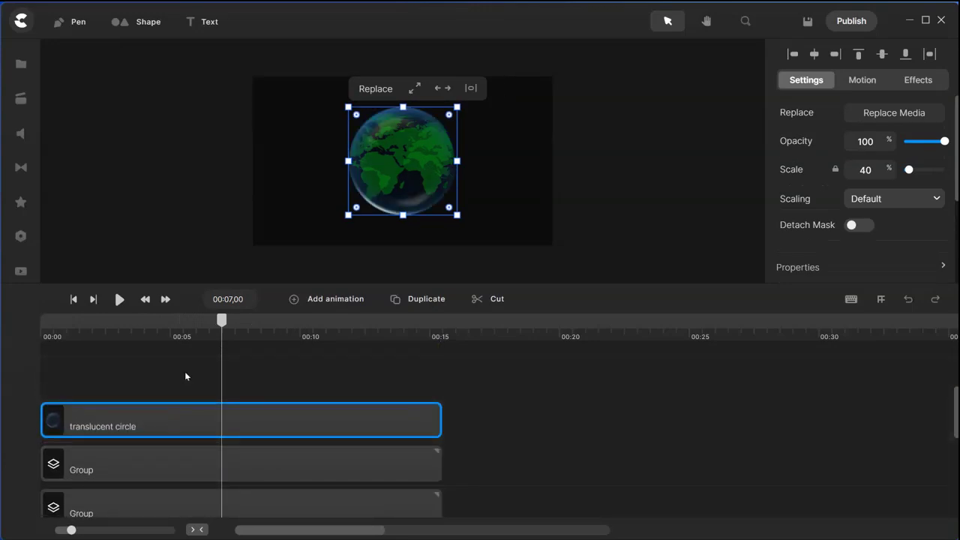
Play the animation from the start to preview the bubble over the globe
click(74, 300)
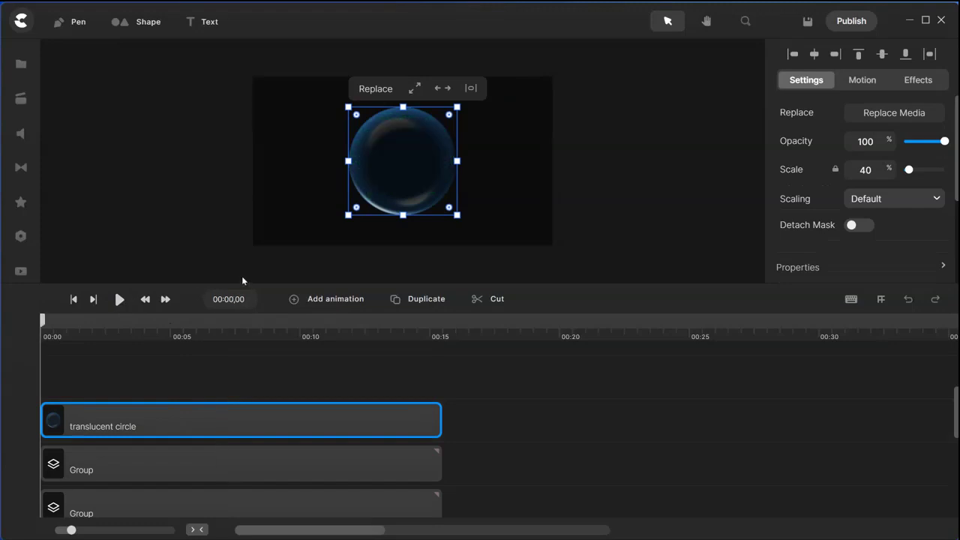
drag(253, 285, 276, 403)
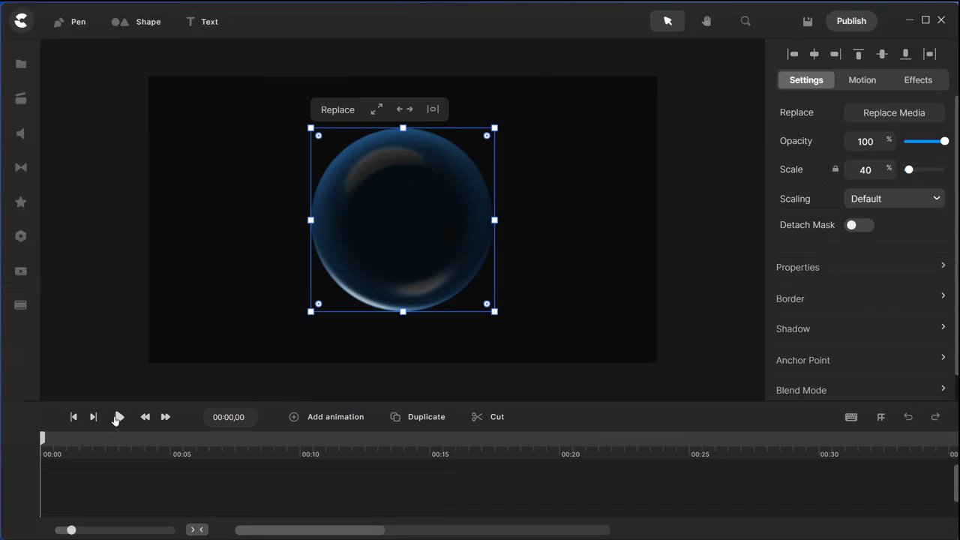
click(118, 417)
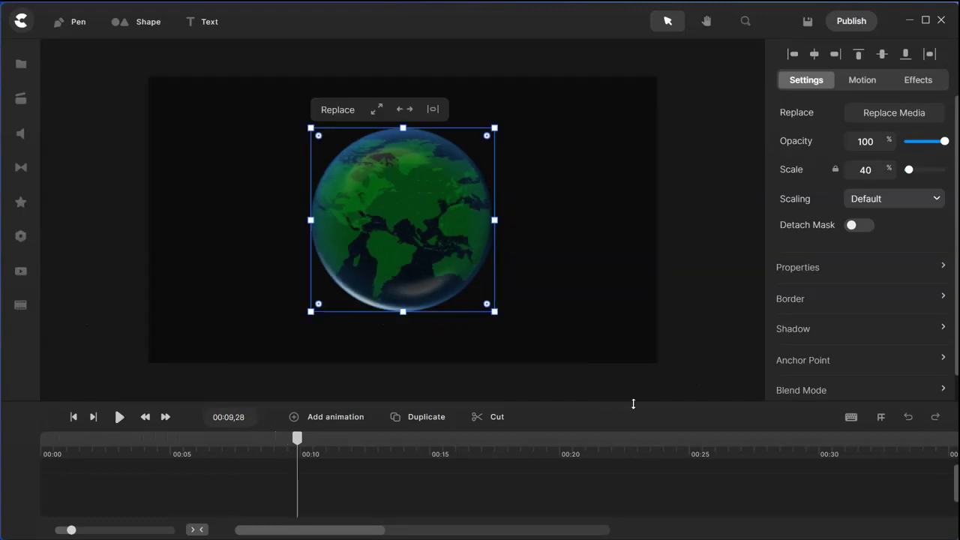
Enlarge the timeline and marquee-select all three tracks together
drag(632, 398, 620, 251)
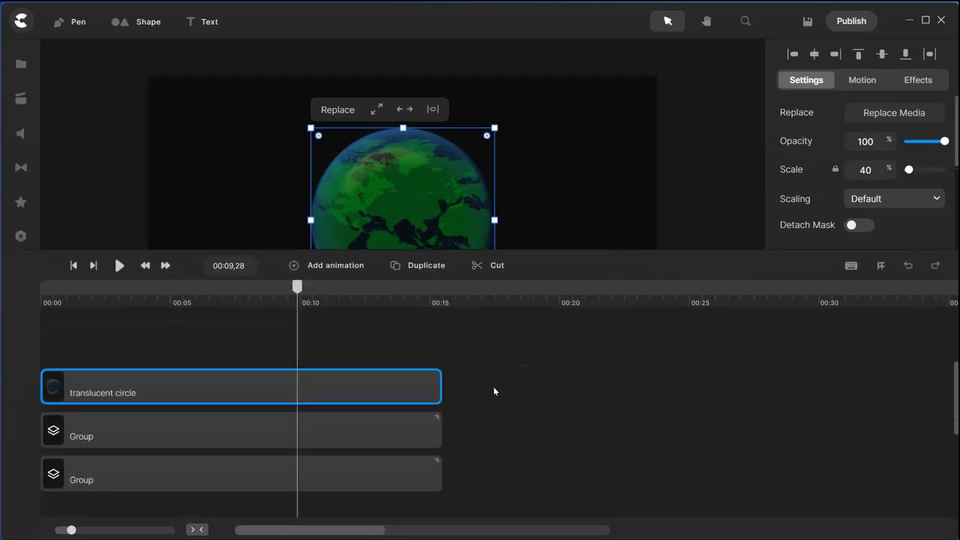
click(531, 391)
drag(531, 390, 392, 480)
Group the bubble and both map groups into a single group
right_click(406, 434)
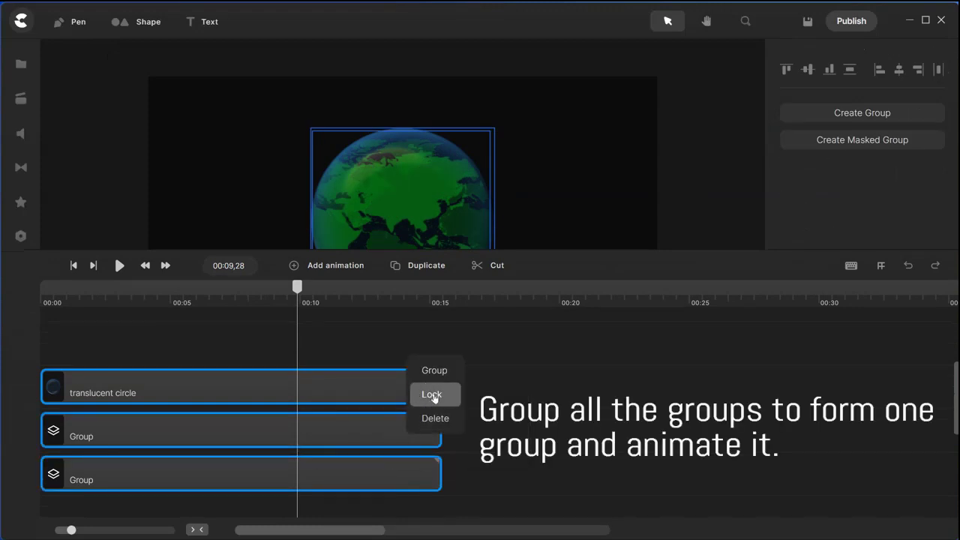
click(443, 370)
drag(672, 250, 696, 372)
At about 1 second, add a Position animation with Linear easing to the group
drag(296, 417, 76, 446)
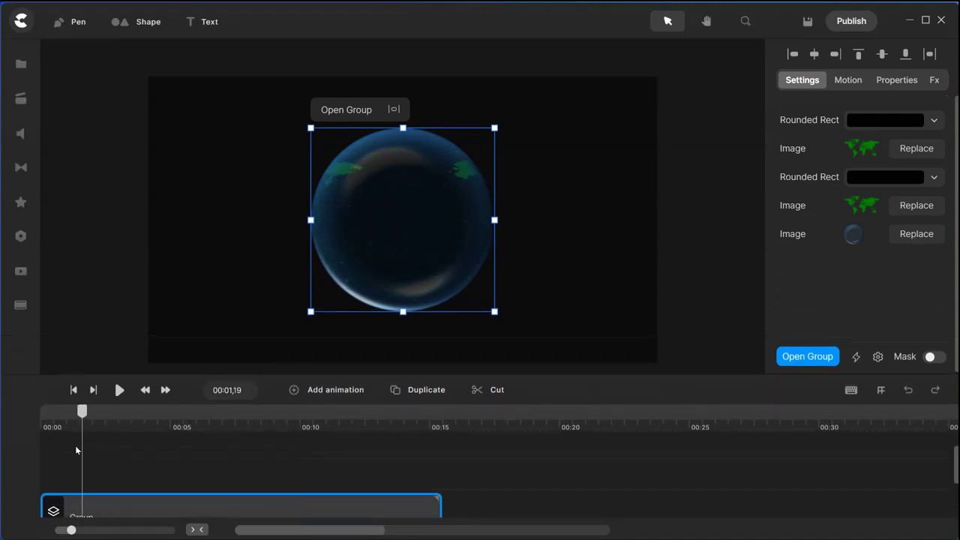
click(344, 392)
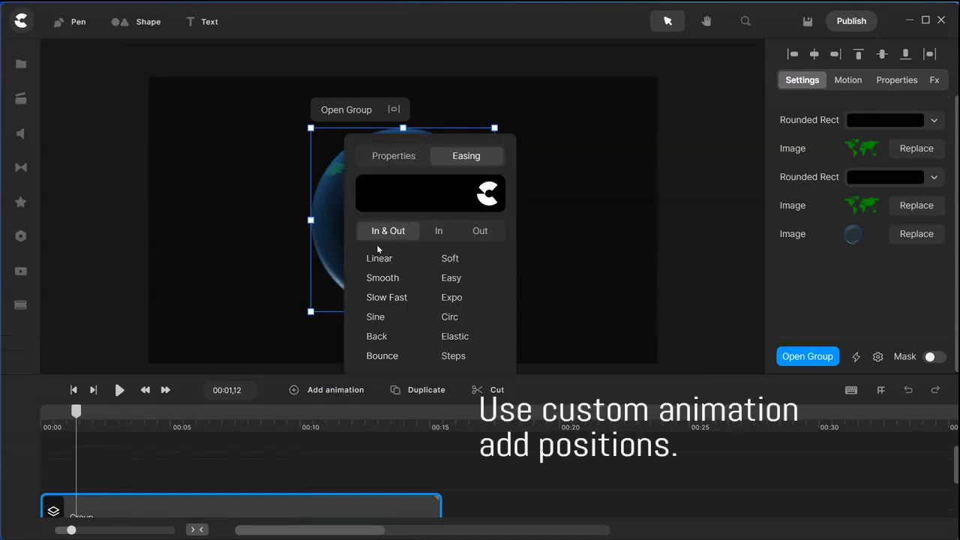
click(390, 157)
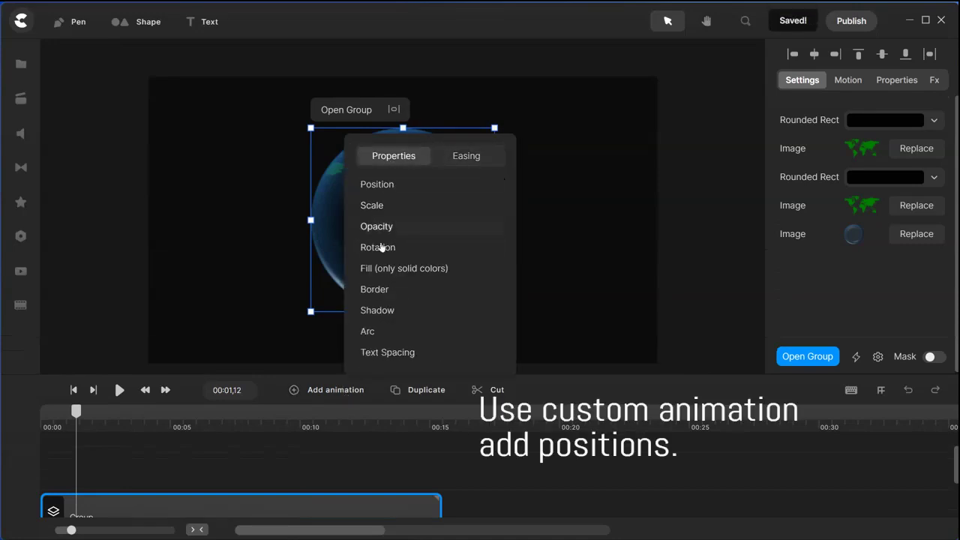
click(466, 156)
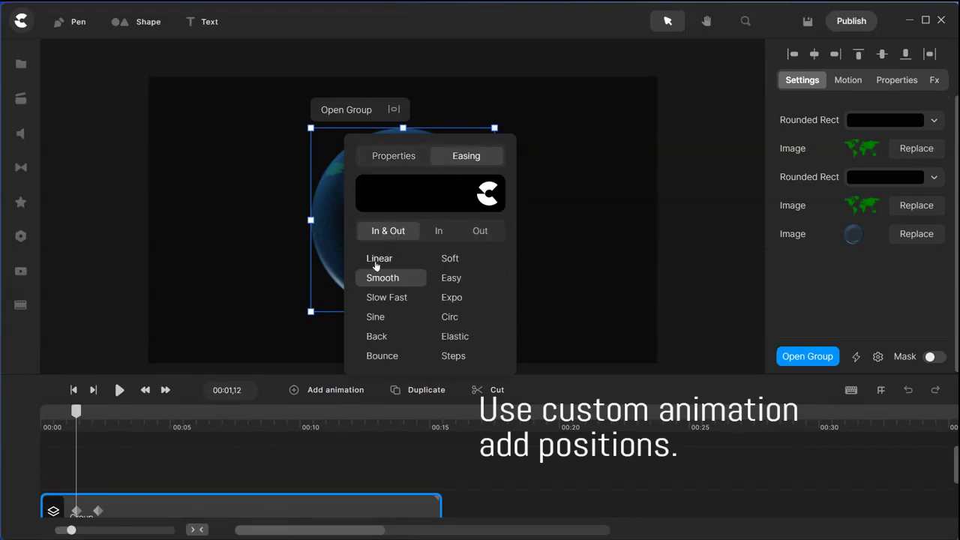
click(378, 261)
Drag the end keyframe to 5 seconds and position the globe group at the canvas centre
drag(144, 373, 145, 338)
drag(104, 479, 187, 479)
drag(604, 341, 606, 353)
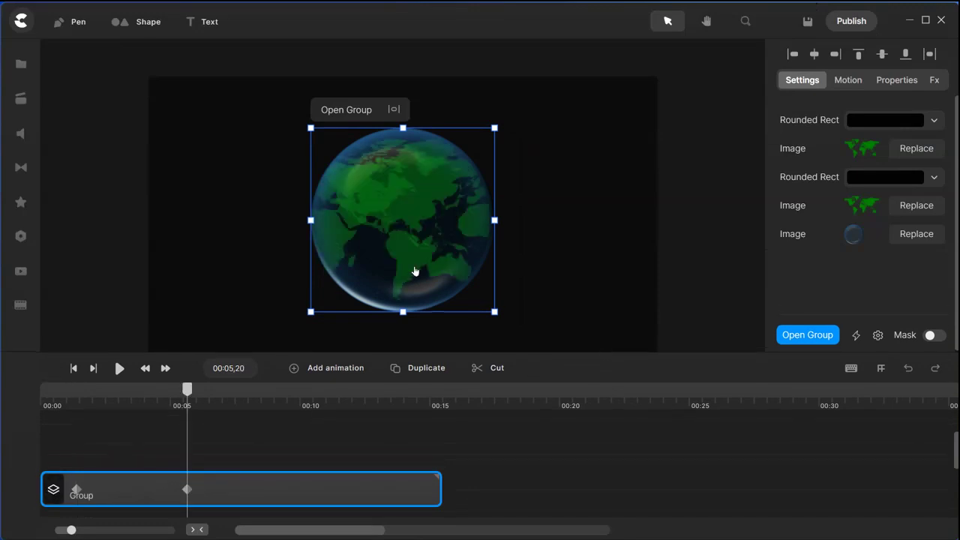
drag(416, 271, 272, 225)
click(75, 489)
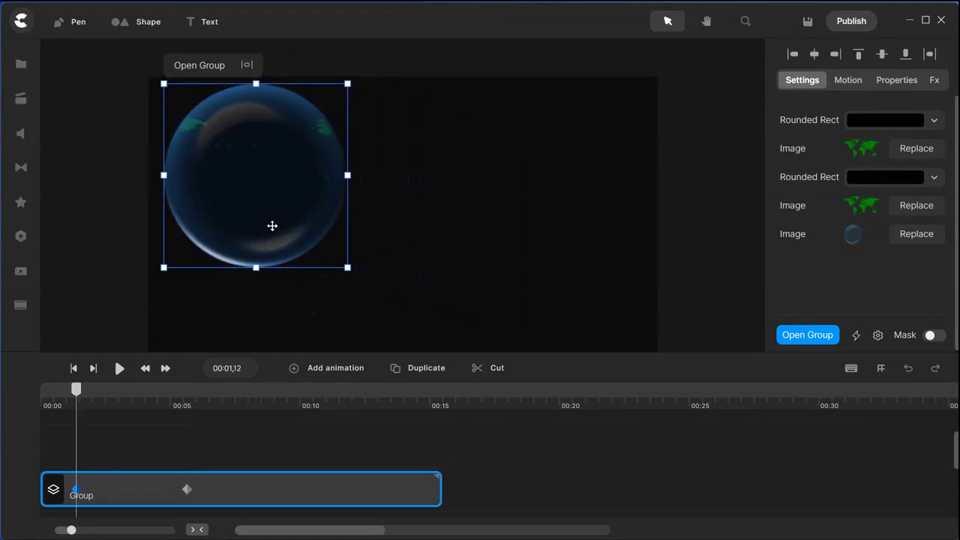
Shift the globe right at the 5 s keyframe and add a second Position animation ending at 12 s
click(184, 490)
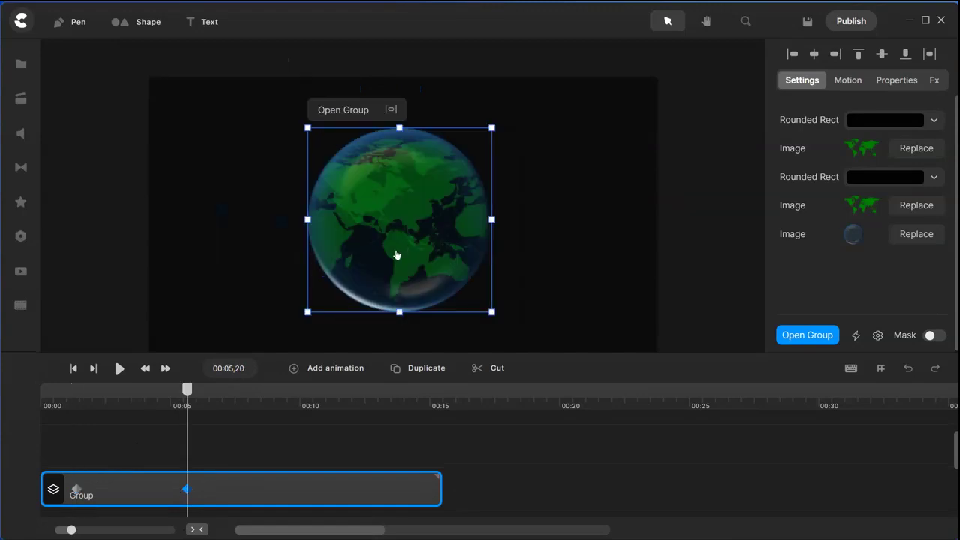
drag(397, 255, 549, 275)
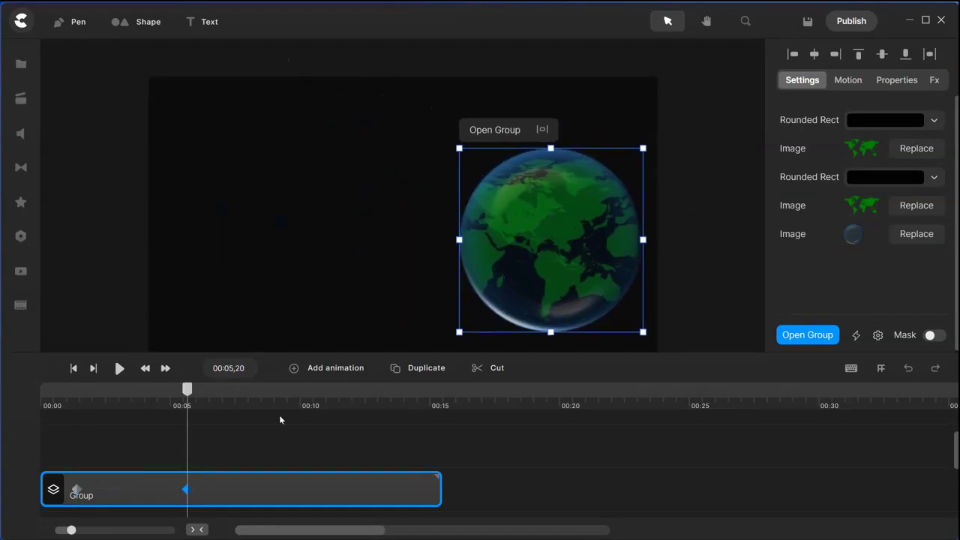
click(335, 369)
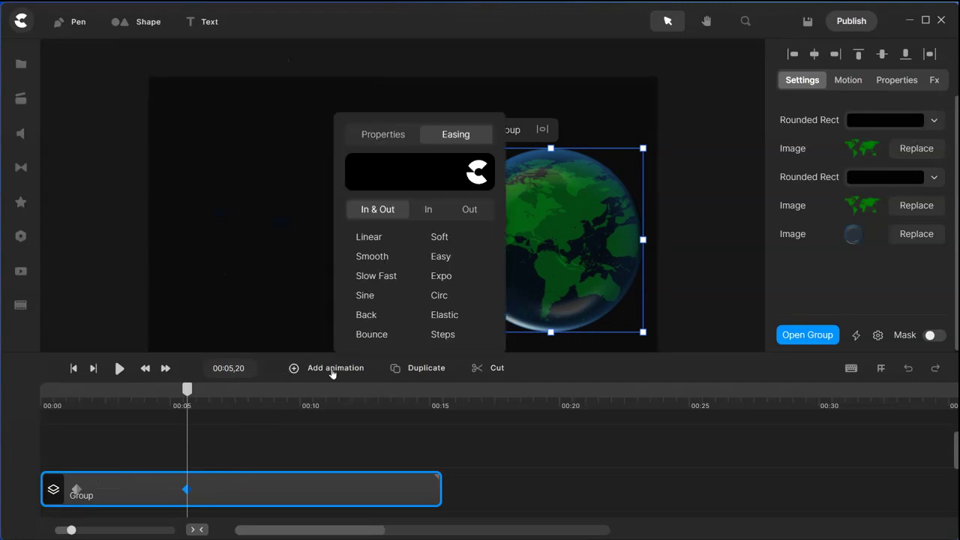
click(384, 136)
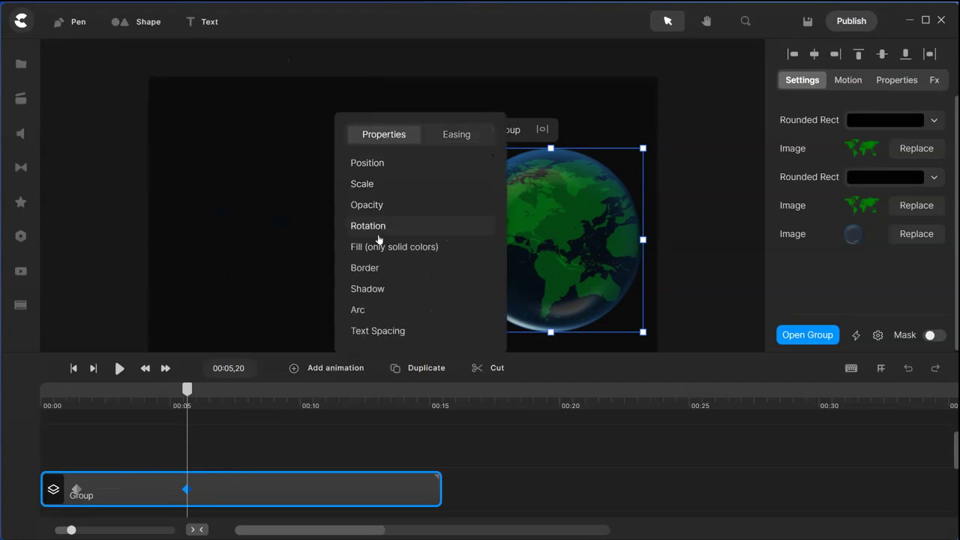
click(380, 164)
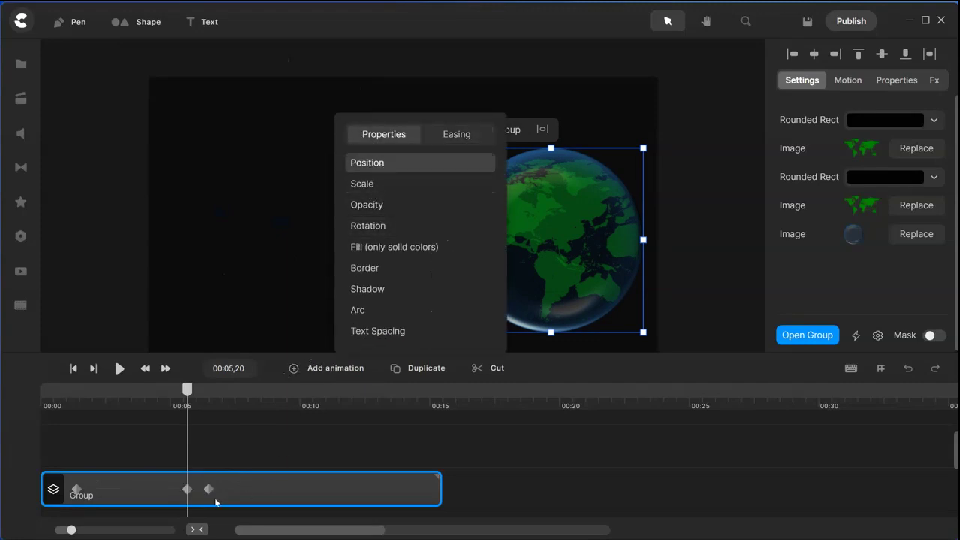
drag(208, 490, 321, 492)
At the 12 s keyframe, move the globe group toward the upper left of the canvas
click(352, 489)
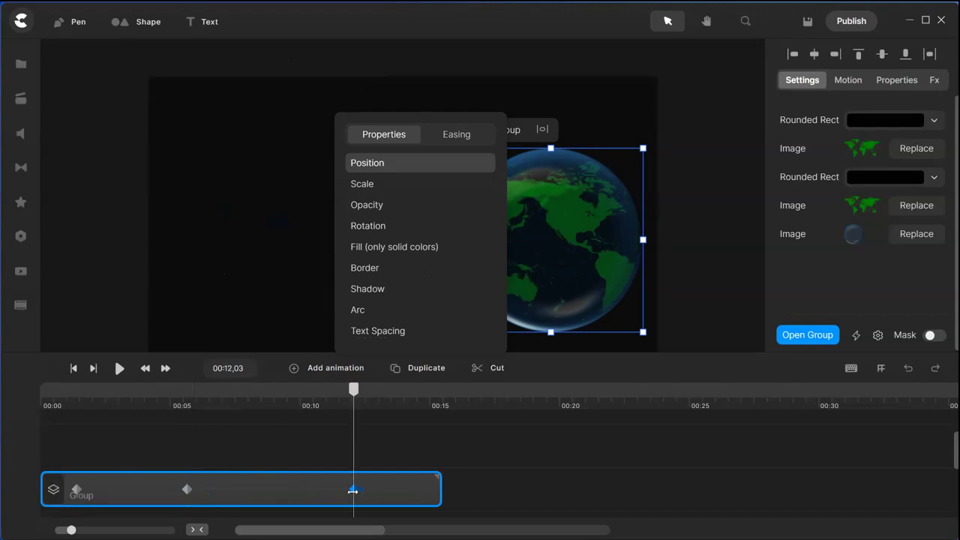
click(683, 242)
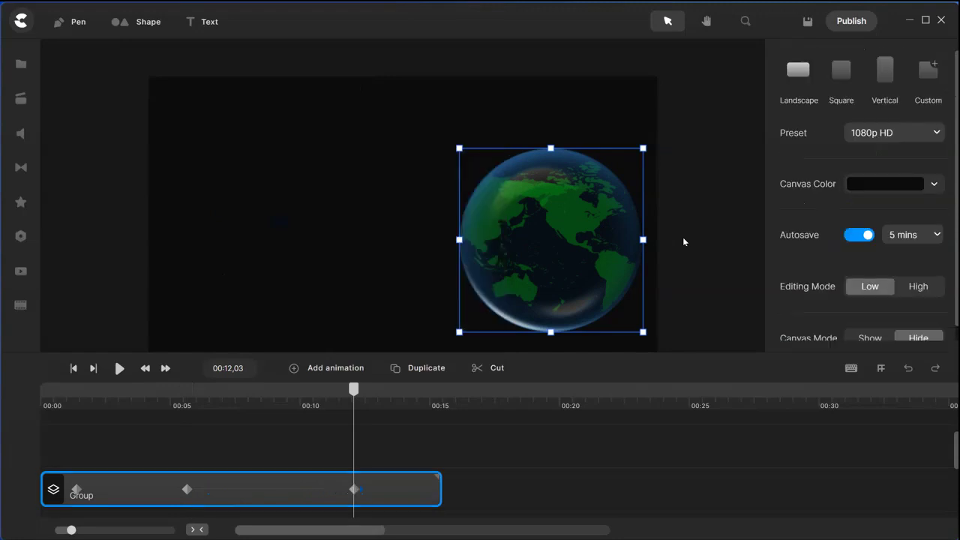
click(514, 268)
drag(515, 267, 338, 286)
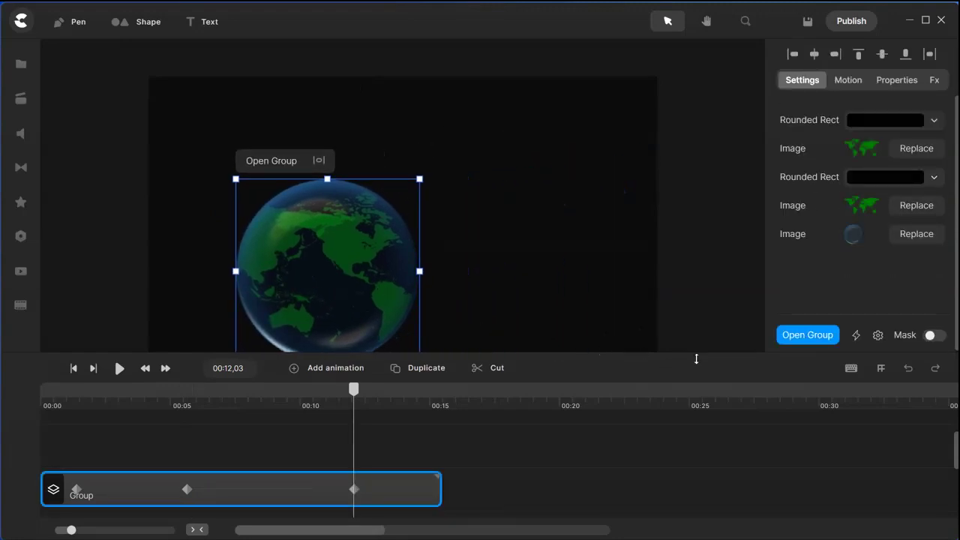
drag(696, 359, 691, 405)
drag(299, 275, 264, 255)
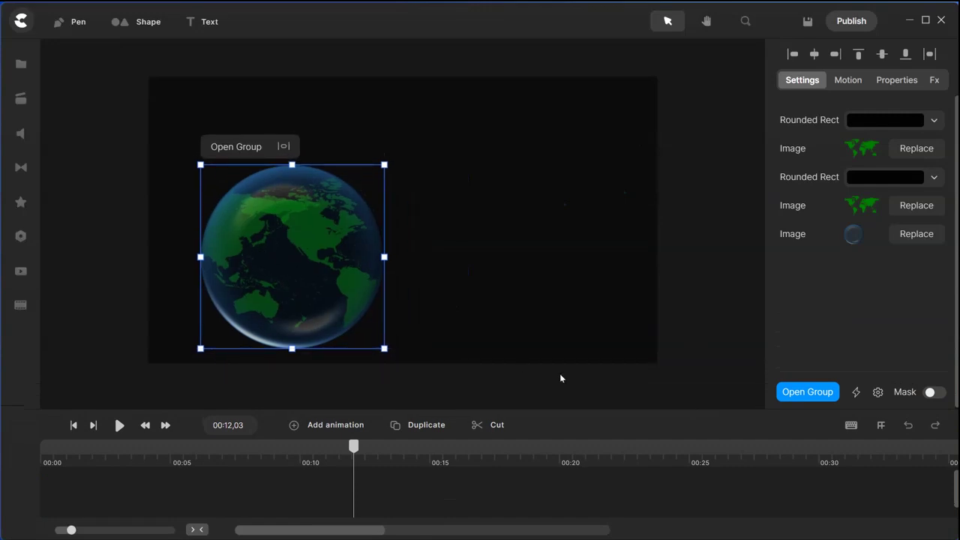
Play the finished animation from 00:00 to watch the globe group glide across the black canvas
drag(668, 410, 660, 373)
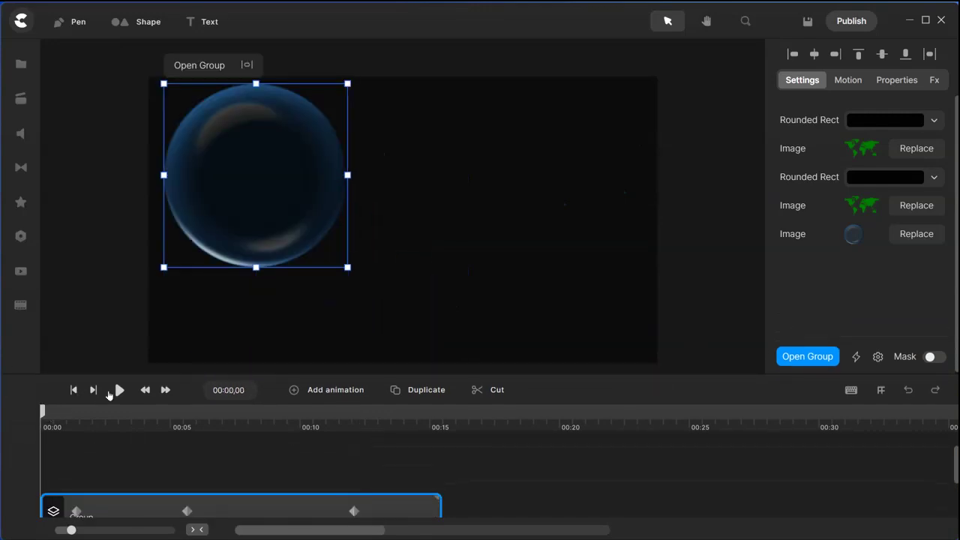
click(119, 389)
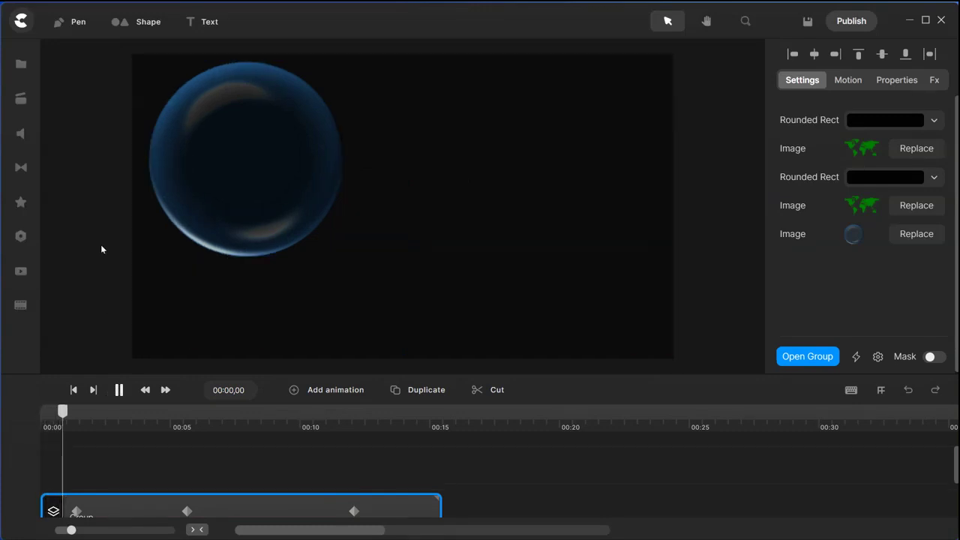